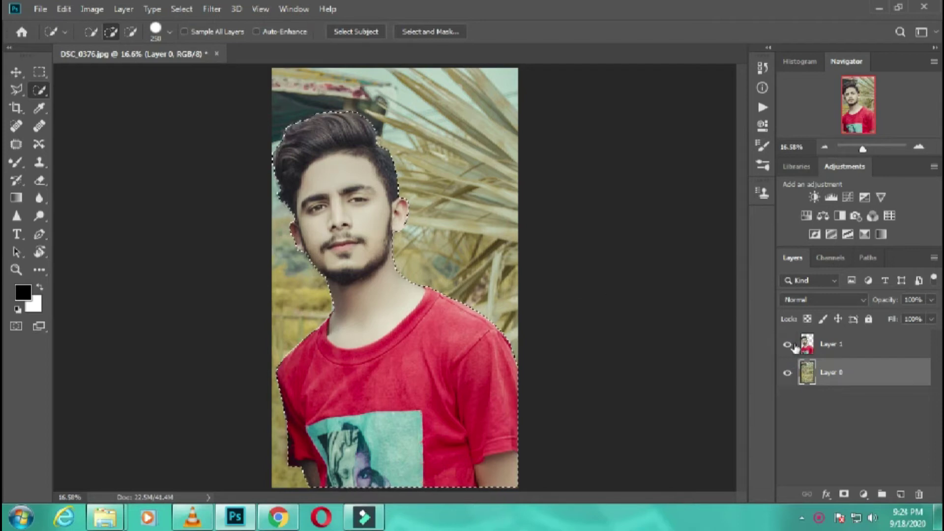
# Hide Layer 1 and spot-heal the leftover streak along Layer 0's bottom edge.
pyautogui.click(787, 344)
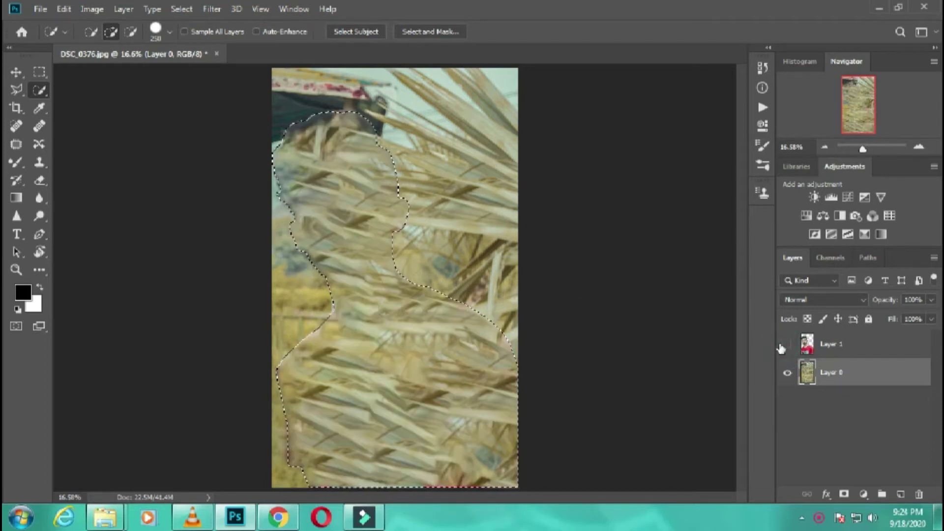
pyautogui.click(16, 125)
pyautogui.moveTo(308, 480); pyautogui.dragTo(481, 495)
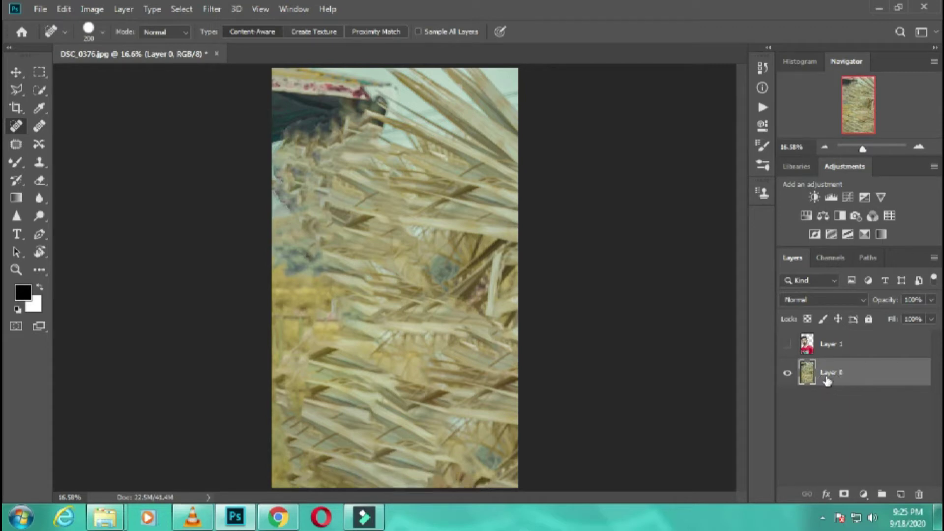
# Toggle Layer 1's visibility to compare the background, leaving the portrait shown.
pyautogui.click(788, 344)
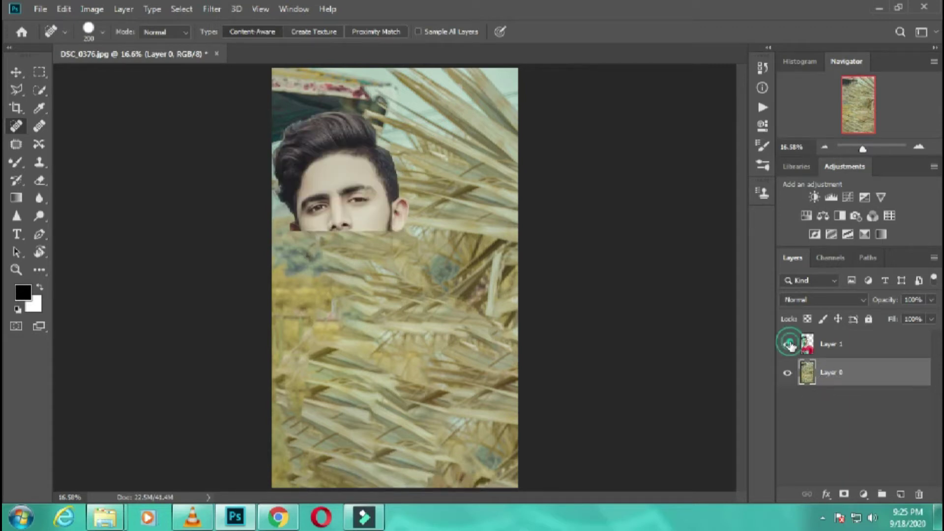
pyautogui.click(789, 344)
pyautogui.click(789, 344)
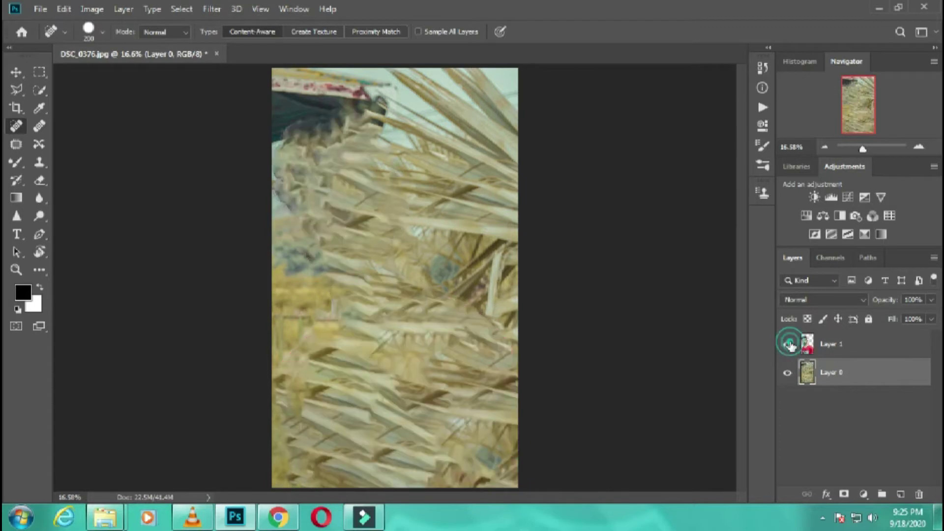
pyautogui.click(788, 344)
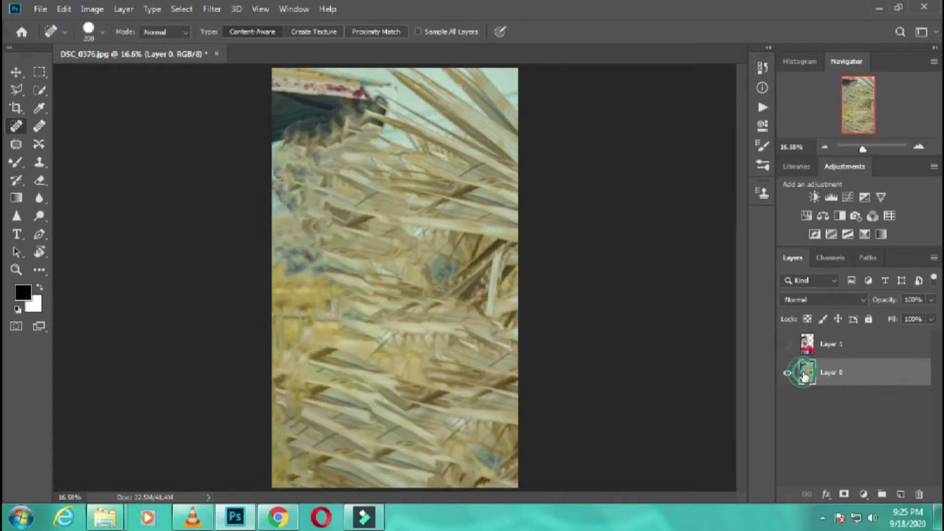
pyautogui.click(788, 344)
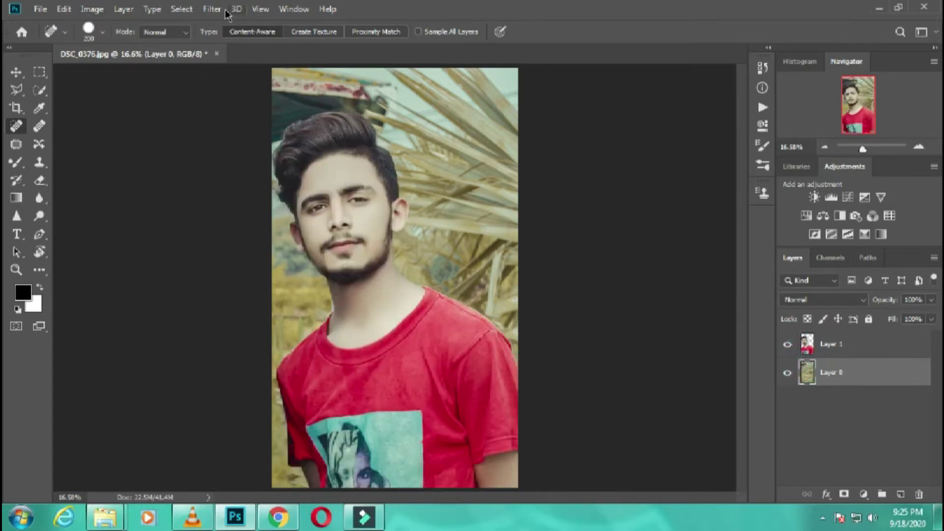
# Apply a 16.6-pixel Gaussian Blur to Layer 0 and reselect the portrait Layer 1.
pyautogui.click(217, 10)
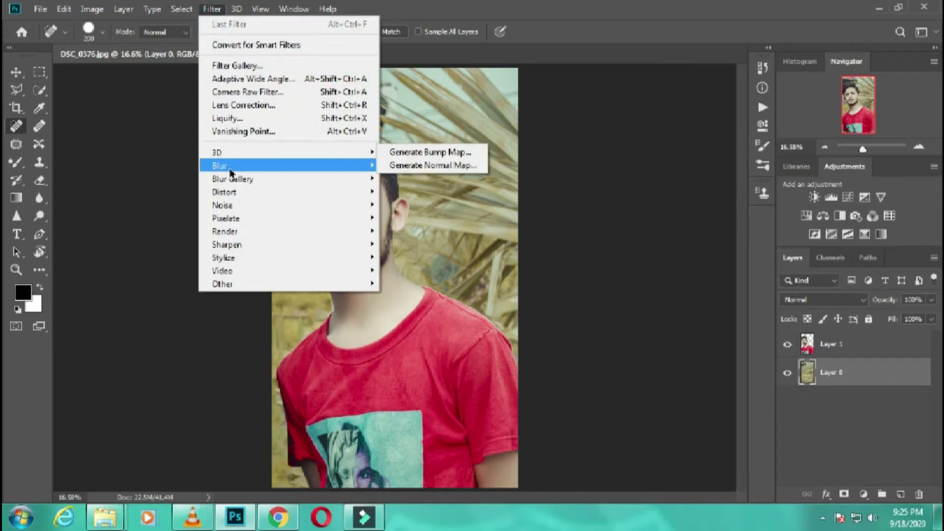
pyautogui.moveTo(219, 165)
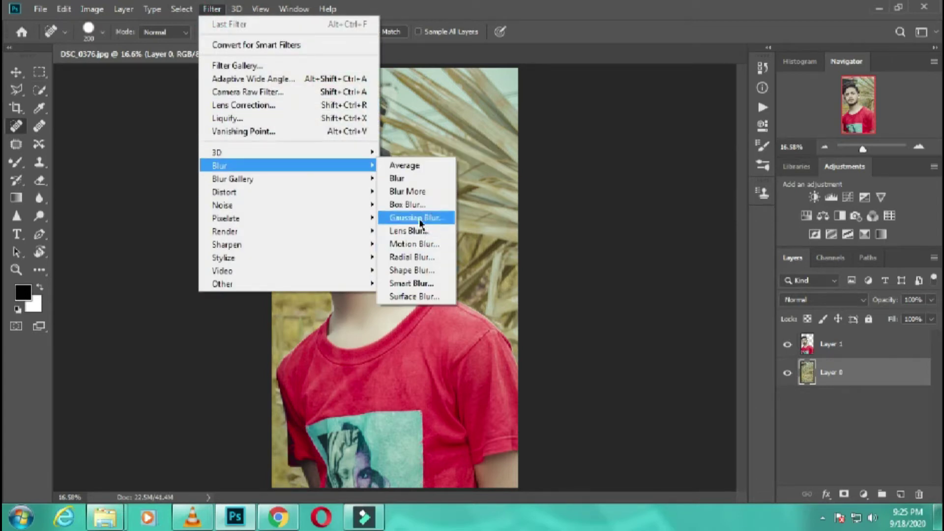
pyautogui.click(420, 219)
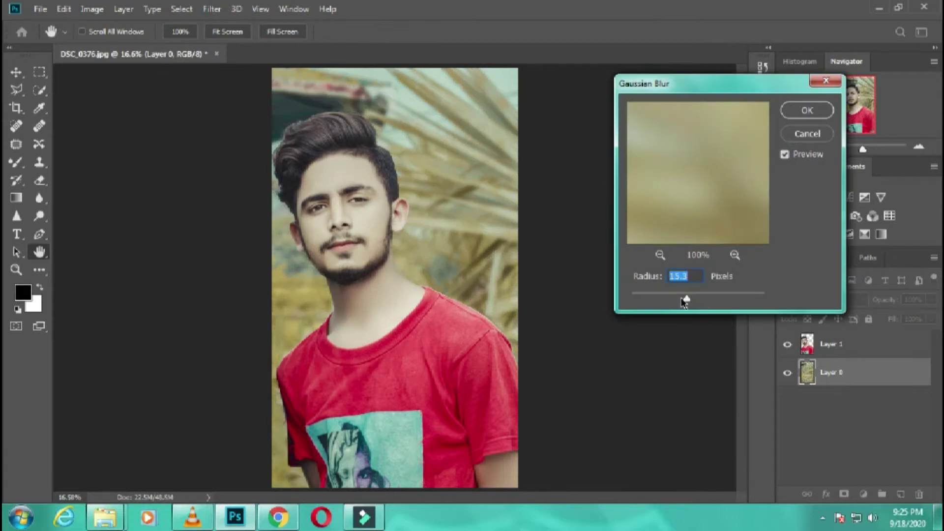
pyautogui.moveTo(687, 300); pyautogui.dragTo(689, 302)
pyautogui.press('Return')
pyautogui.press('j')
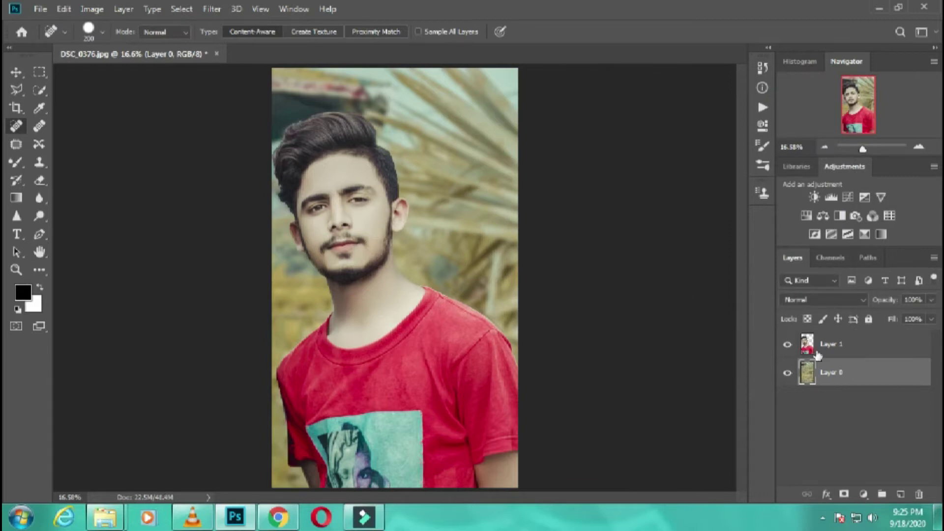
pyautogui.click(816, 353)
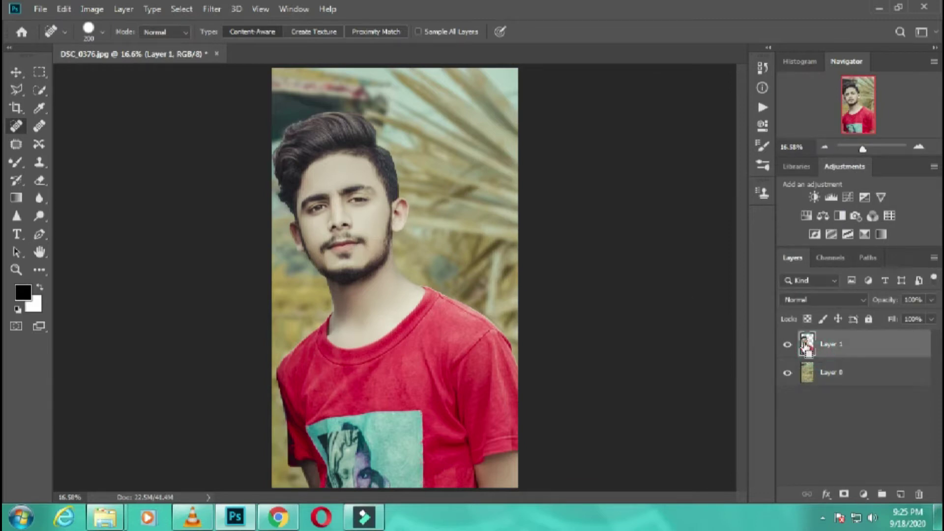
# Enter Liquify on the portrait layer and zoom the preview in on the man's hair.
pyautogui.click(223, 10)
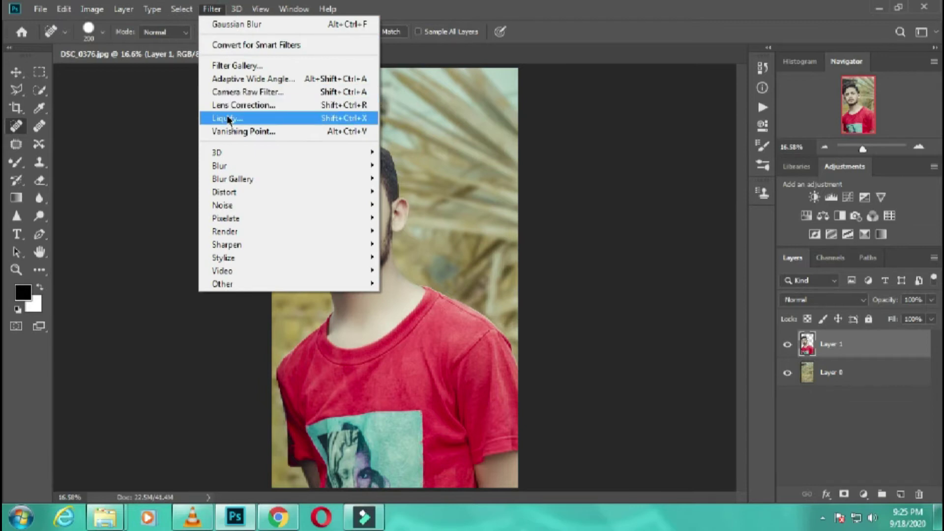
pyautogui.click(227, 118)
pyautogui.click(582, 234)
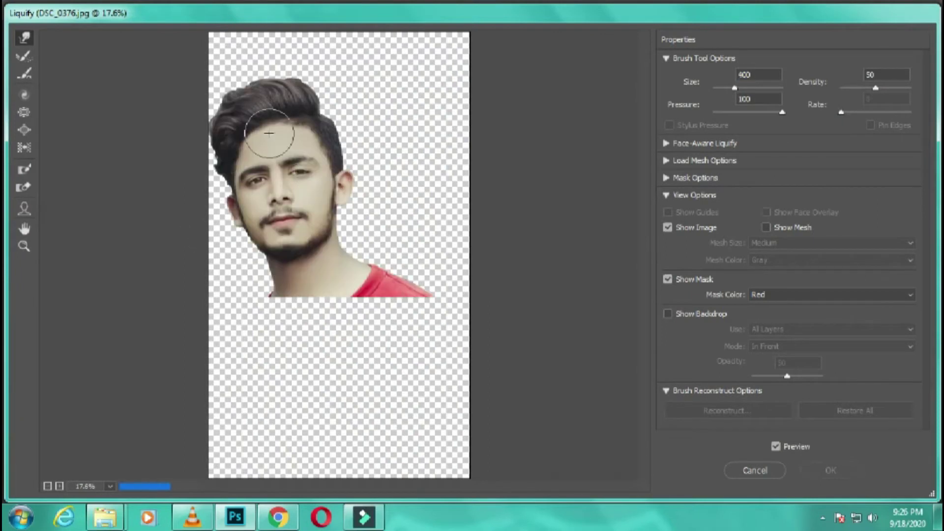
pyautogui.press('a')
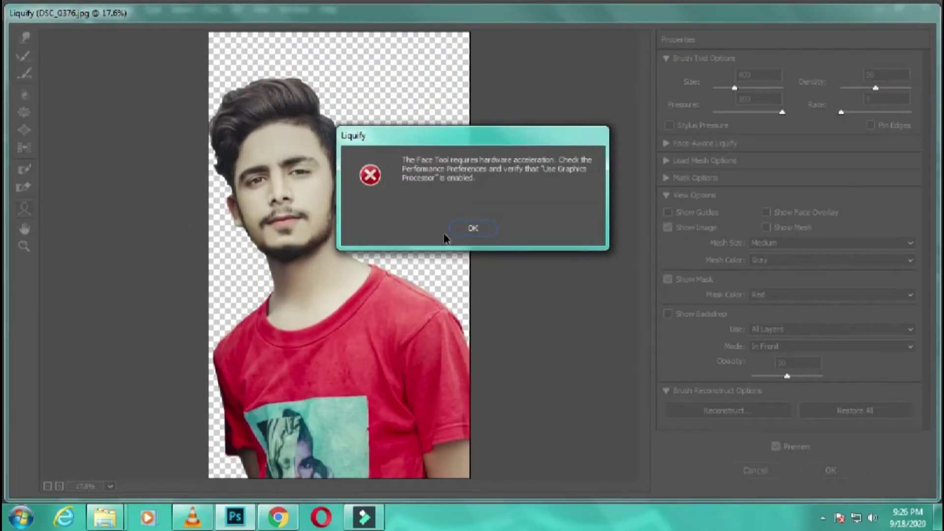
pyautogui.click(468, 240)
pyautogui.press('z')
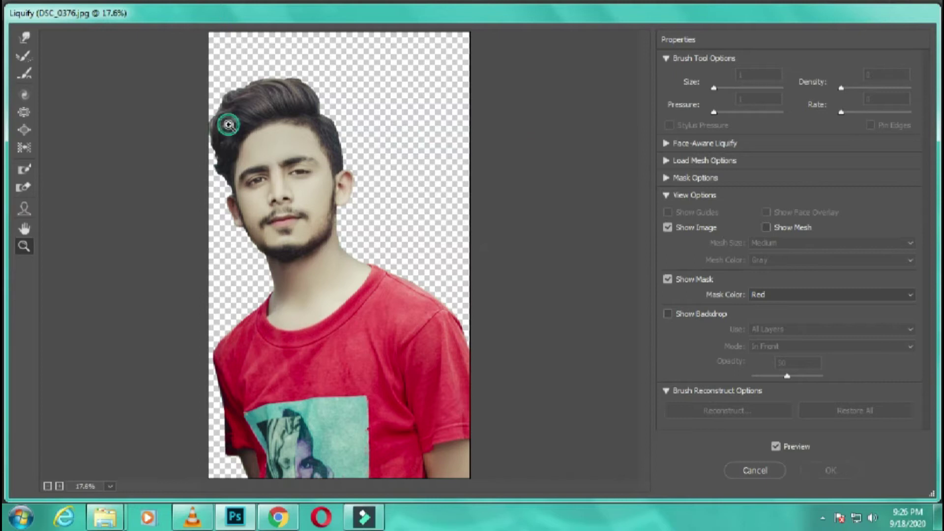
pyautogui.click(229, 122)
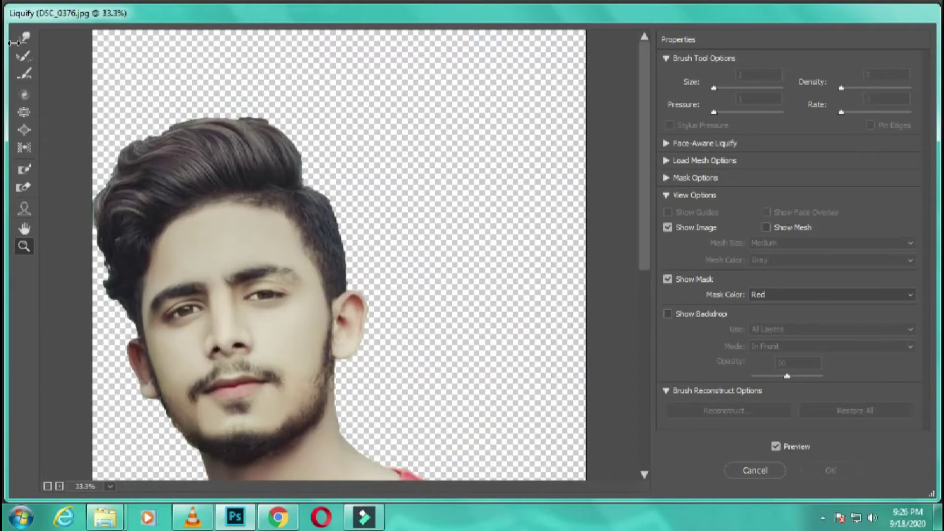
pyautogui.click(25, 37)
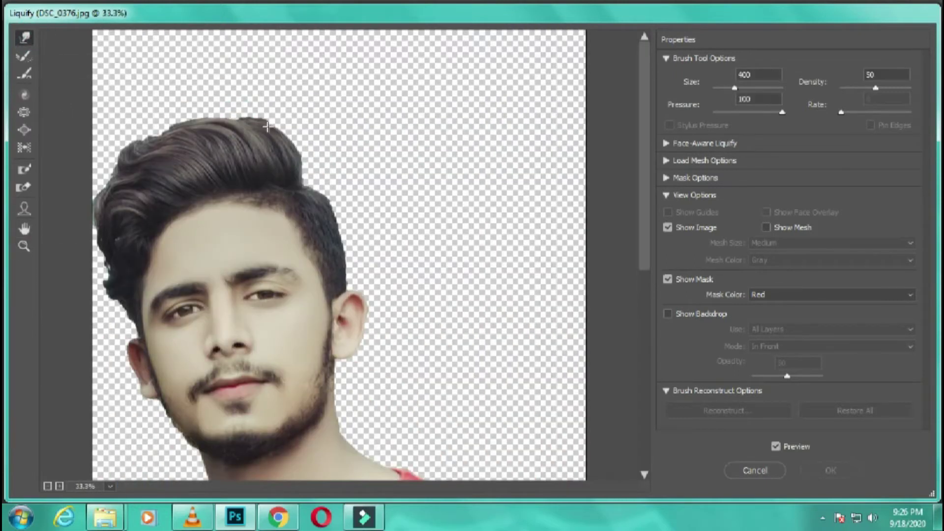
# Forward-warp the top and right edges of the hair upward with a brush between 175 and 250.
pyautogui.moveTo(270, 143)
pyautogui.mouseDown()
pyautogui.moveTo(259, 127)
pyautogui.moveTo(162, 132)
pyautogui.mouseUp()
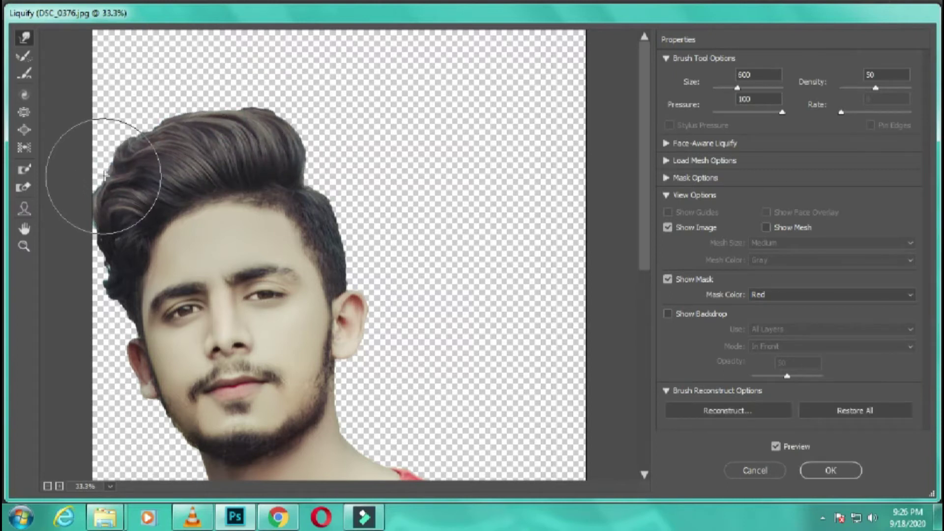
pyautogui.click(220, 89)
pyautogui.press('[')
pyautogui.press('[')
pyautogui.press('[')
pyautogui.click(249, 52)
pyautogui.click(337, 141)
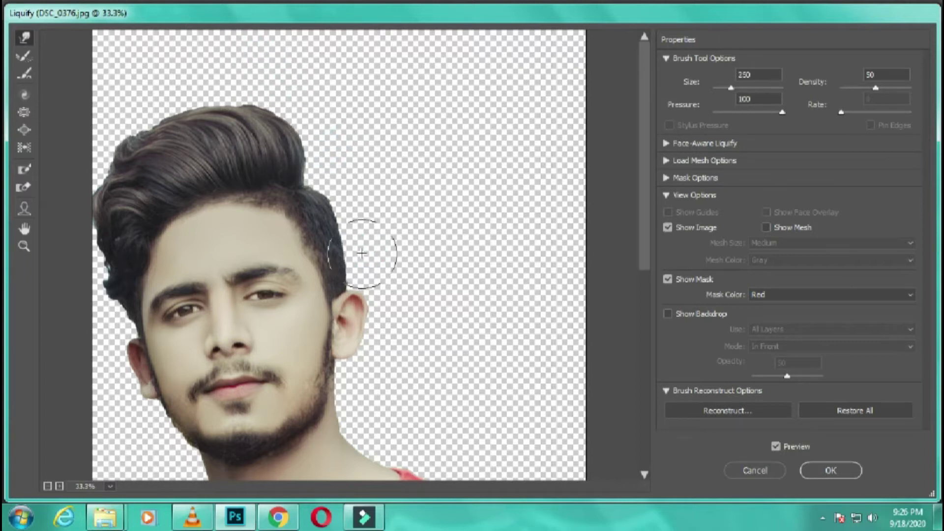
pyautogui.click(363, 222)
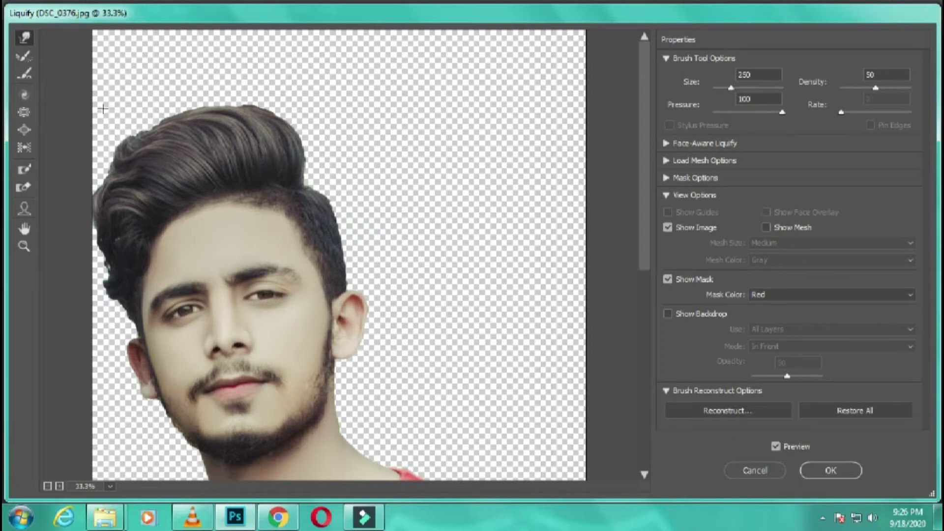
pyautogui.press('[')
pyautogui.press('[')
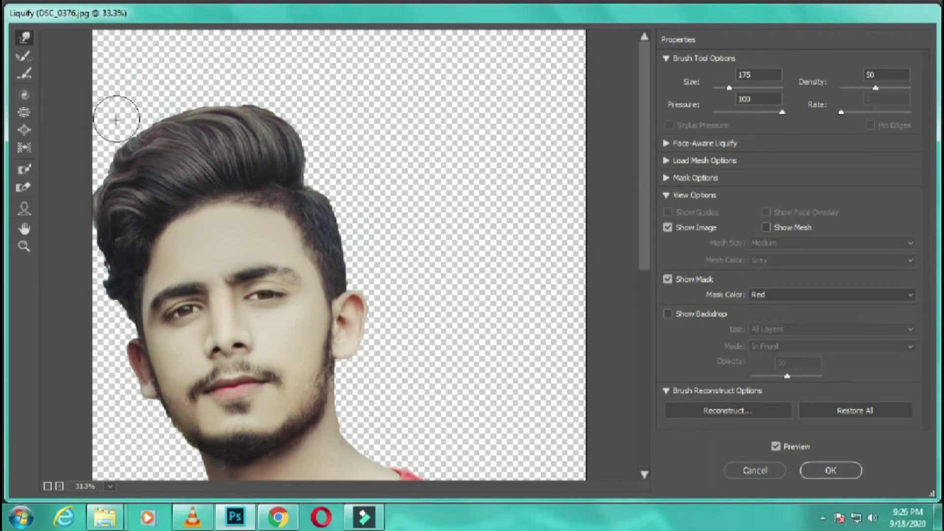
pyautogui.press(']')
pyautogui.click(108, 173)
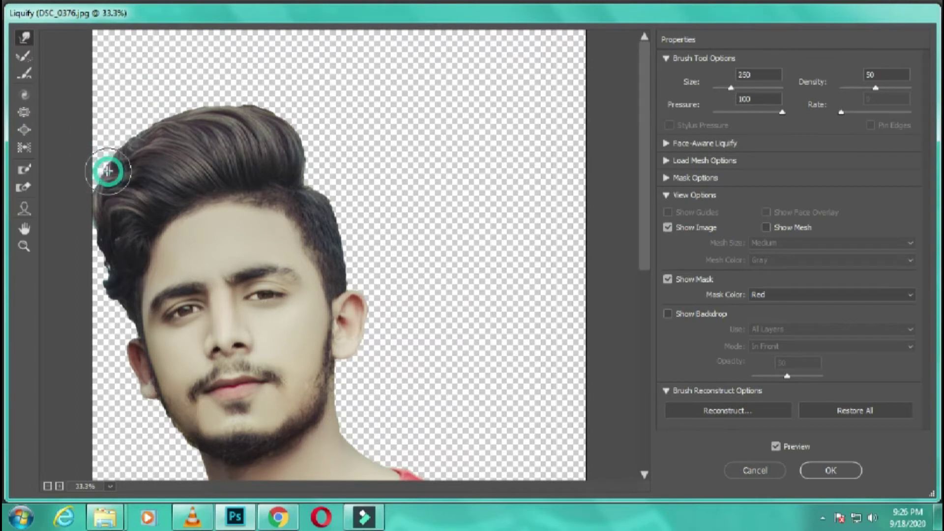
pyautogui.press(']')
pyautogui.press(']')
# Reshape the top-left, upper and left hair edges with the 250 brush, then apply Liquify.
pyautogui.moveTo(106, 143); pyautogui.dragTo(105, 152)
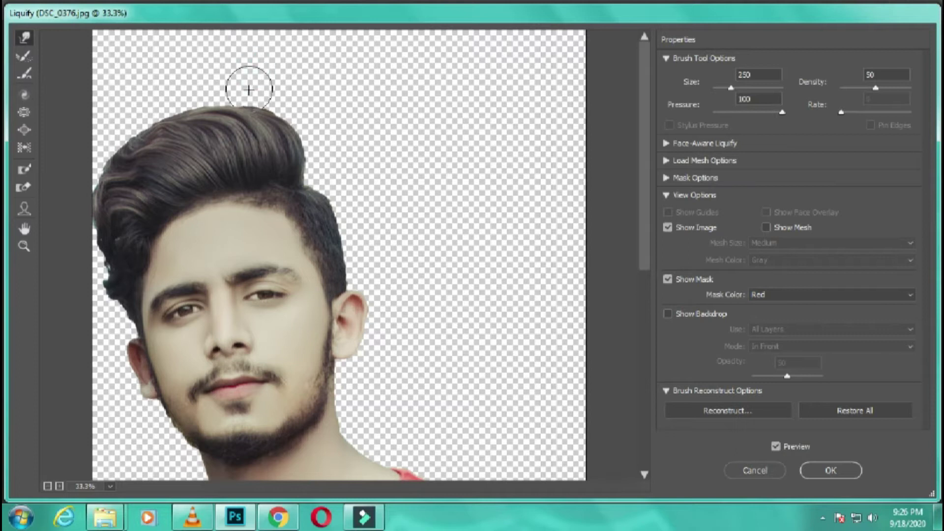
pyautogui.moveTo(249, 74); pyautogui.dragTo(295, 96)
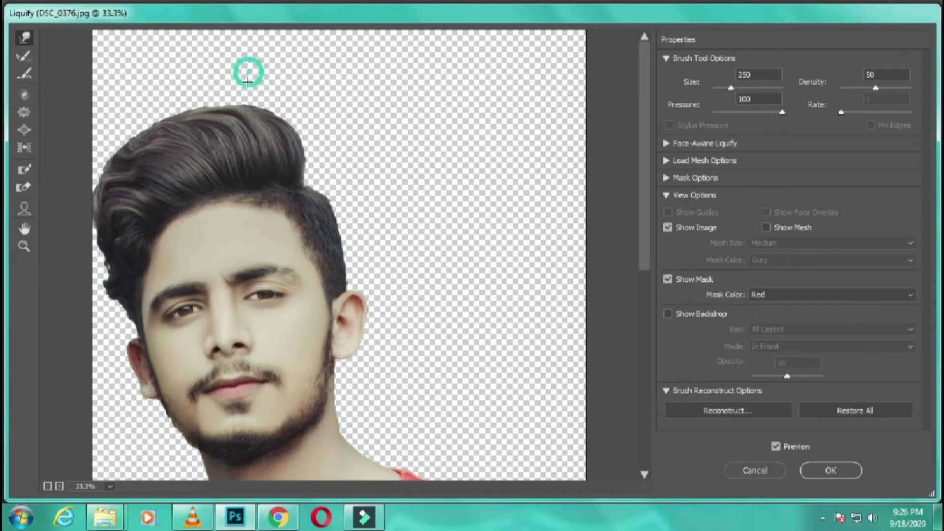
pyautogui.moveTo(91, 283); pyautogui.dragTo(95, 297)
pyautogui.scroll(-2, 392, 301)
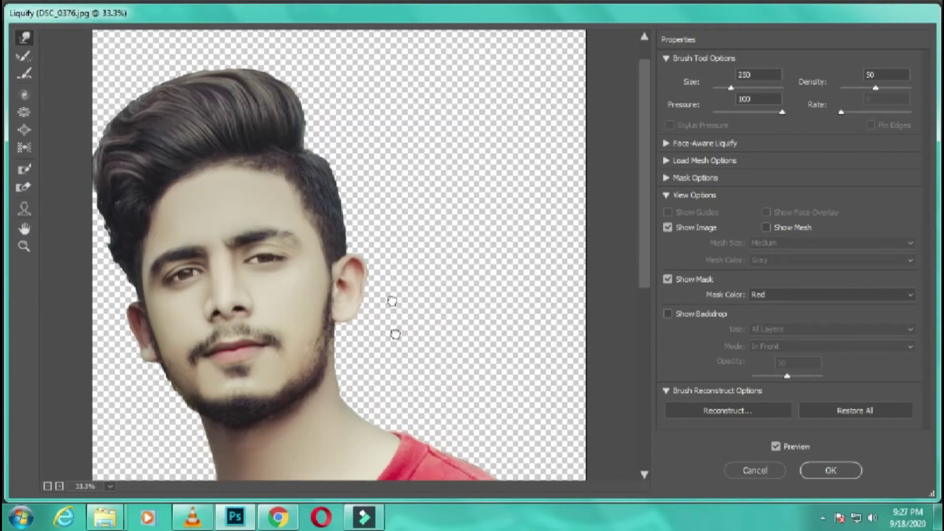
pyautogui.scroll(-1, 392, 301)
pyautogui.click(817, 474)
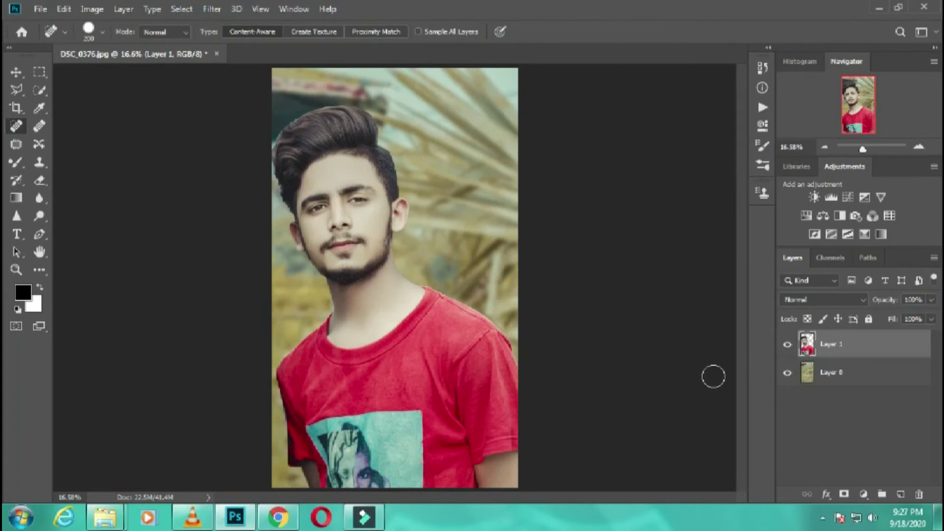
# Merge the portrait into the background, duplicate the merged layer, and open Camera Raw Filter.
pyautogui.click(788, 345)
pyautogui.click(845, 346)
pyautogui.hotkey('ctrl', 'e')
pyautogui.hotkey('ctrl', 'j')
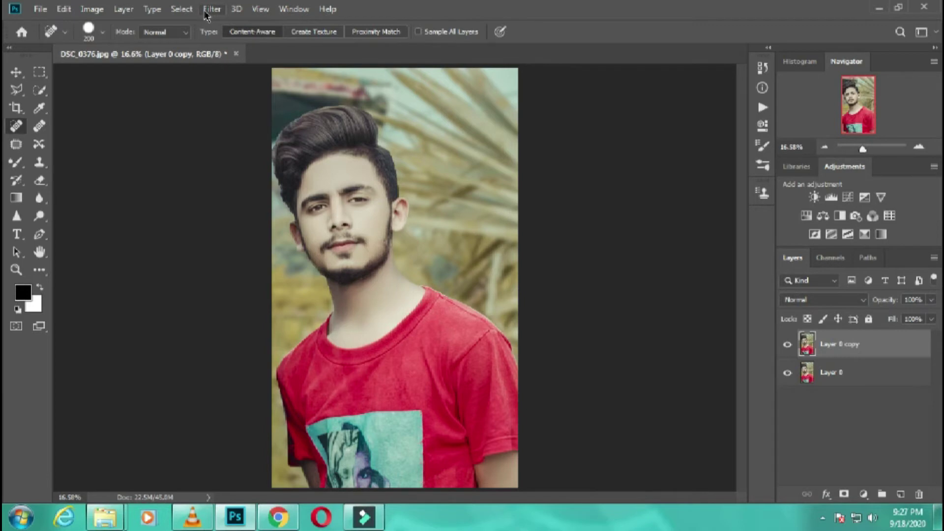
pyautogui.click(211, 9)
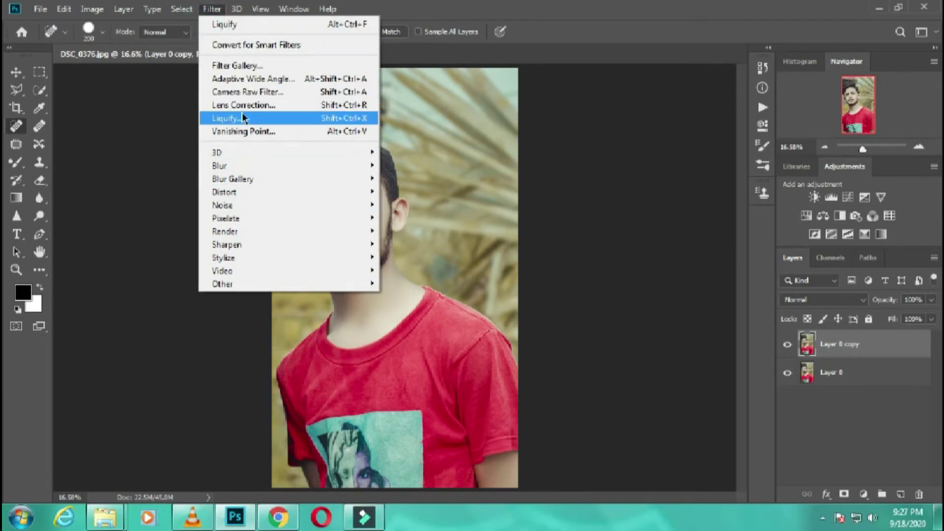
pyautogui.click(246, 92)
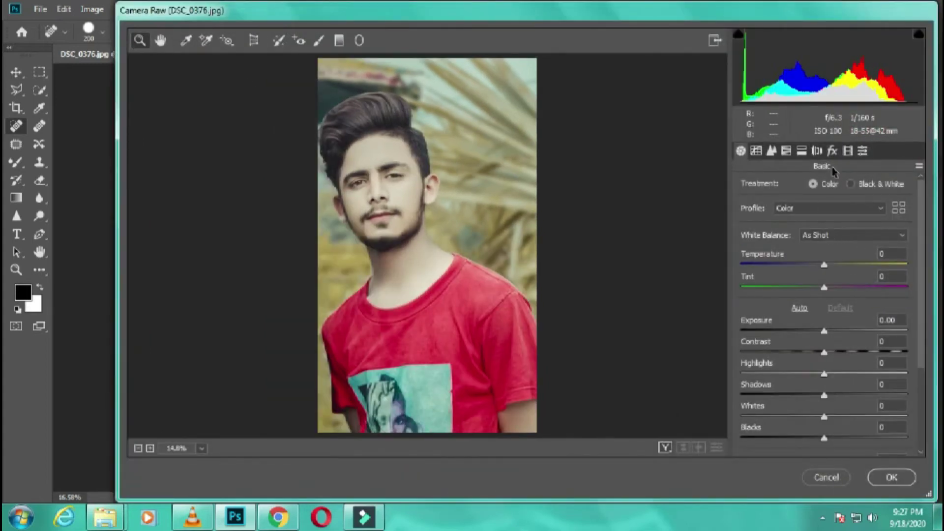
# Apply the ae2k19 (1) preset, then lower Oranges hue and set Oranges saturation to about -19.
pyautogui.click(862, 150)
pyautogui.click(777, 244)
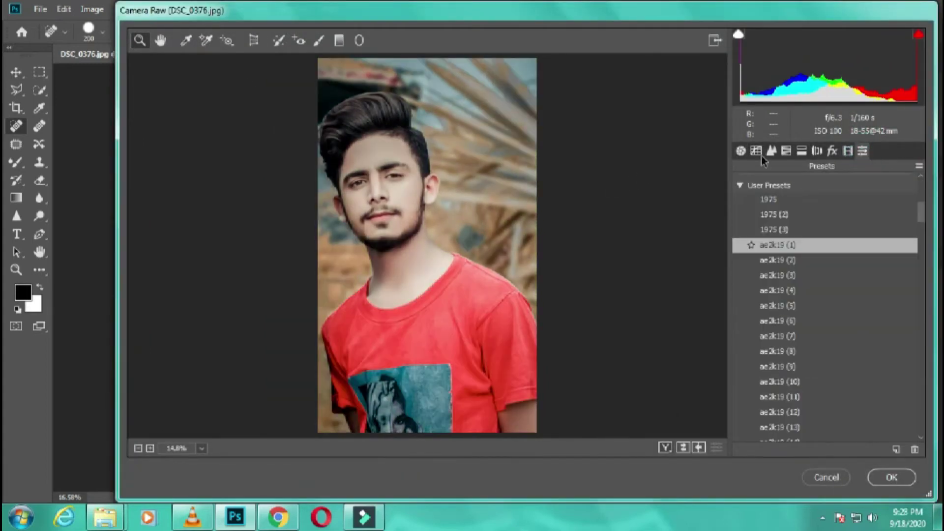
pyautogui.click(792, 150)
pyautogui.click(371, 217)
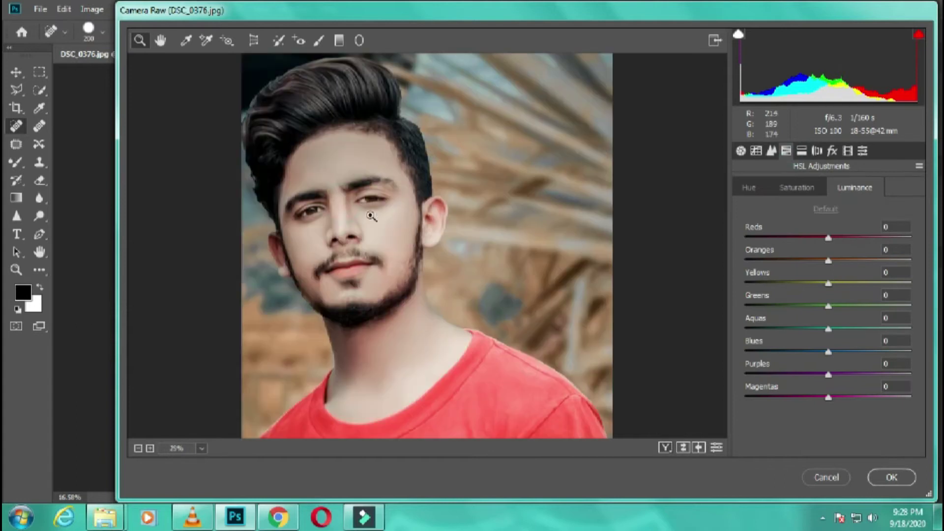
pyautogui.click(755, 188)
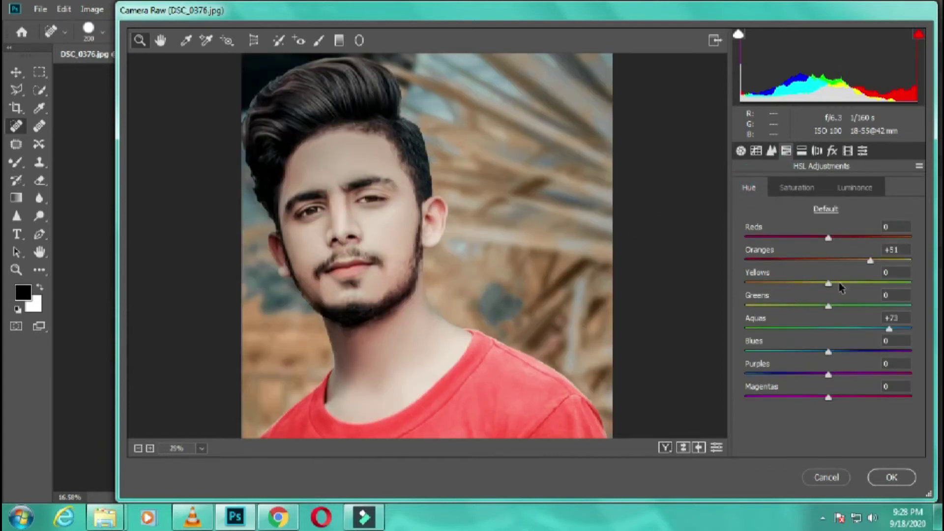
pyautogui.moveTo(874, 260); pyautogui.dragTo(863, 266)
pyautogui.click(806, 187)
pyautogui.moveTo(829, 260)
pyautogui.mouseDown()
pyautogui.moveTo(812, 261)
pyautogui.moveTo(857, 241)
pyautogui.moveTo(810, 262)
pyautogui.moveTo(843, 244)
pyautogui.moveTo(825, 243)
pyautogui.mouseUp()
# Darken the Magentas and Blues luminance in the HSL panel.
pyautogui.click(844, 187)
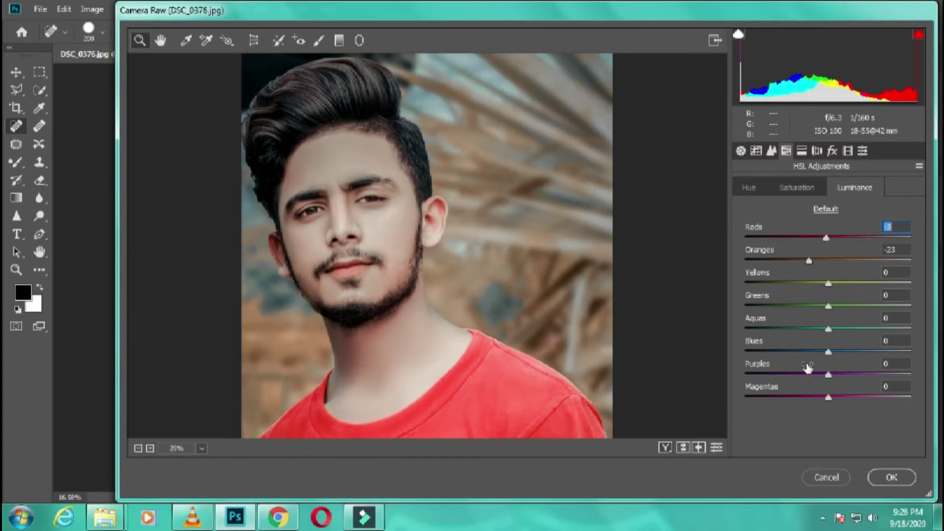
pyautogui.moveTo(830, 401)
pyautogui.mouseDown()
pyautogui.moveTo(855, 397)
pyautogui.moveTo(833, 398)
pyautogui.moveTo(845, 377)
pyautogui.moveTo(822, 391)
pyautogui.mouseUp()
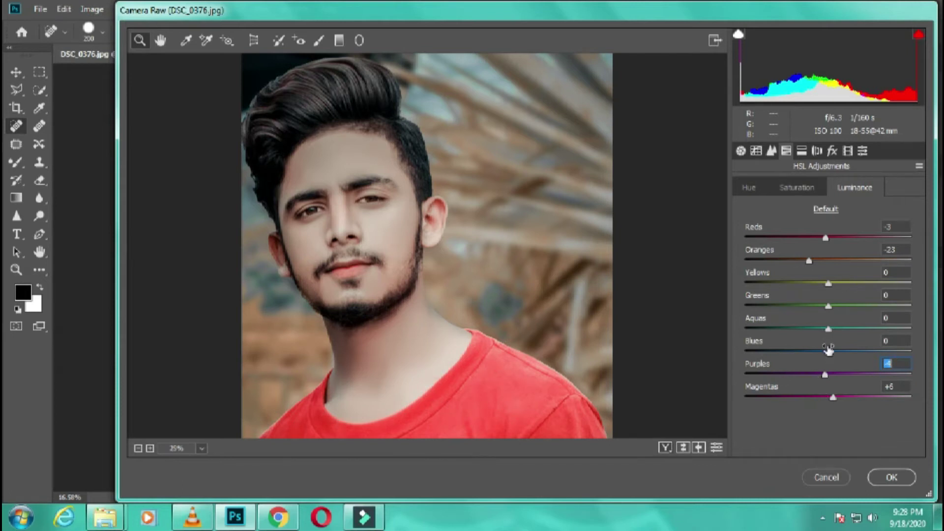
pyautogui.moveTo(826, 358); pyautogui.dragTo(811, 361)
pyautogui.write('0')
# Set Blues saturation to a moderate +18, keeping Aquas saturation neutral.
pyautogui.click(805, 189)
pyautogui.click(848, 356)
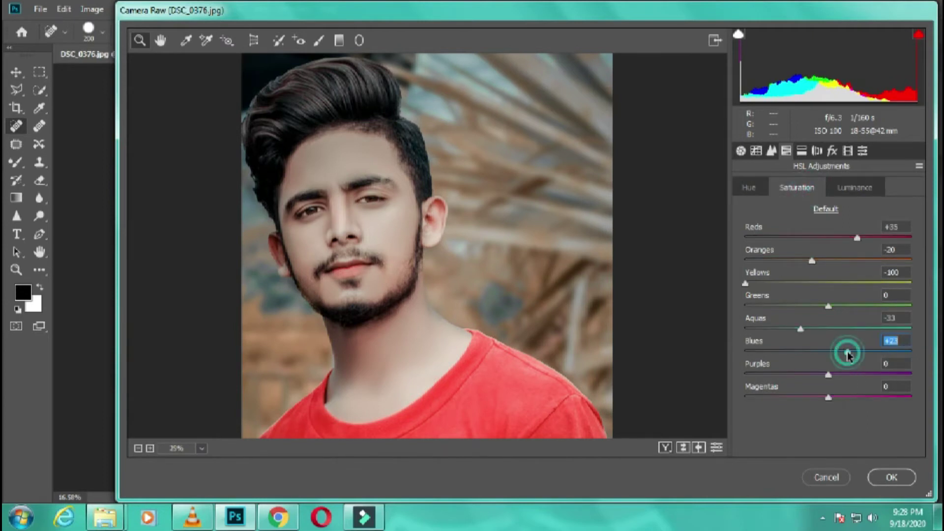
pyautogui.click(140, 41)
pyautogui.keyDown('alt'); pyautogui.click(443, 161); pyautogui.keyUp('alt')
pyautogui.click(305, 69)
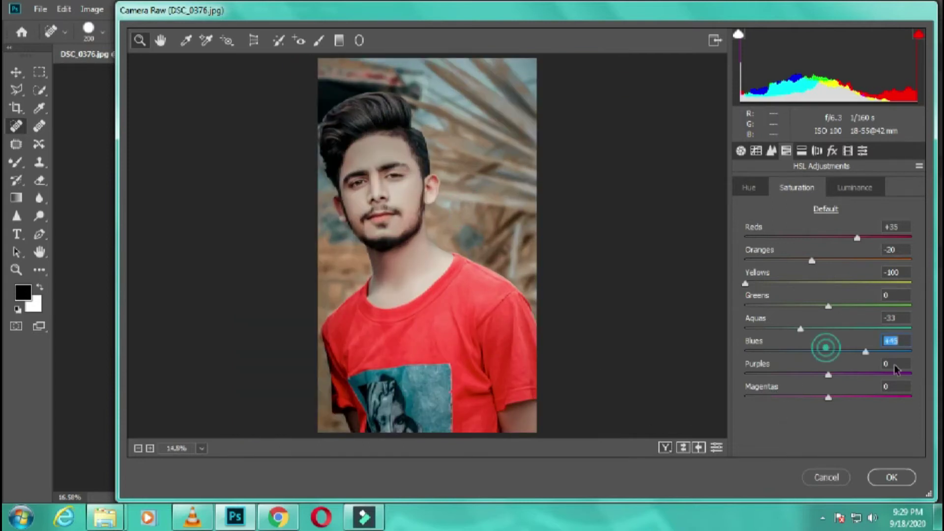
pyautogui.moveTo(826, 351); pyautogui.dragTo(931, 371)
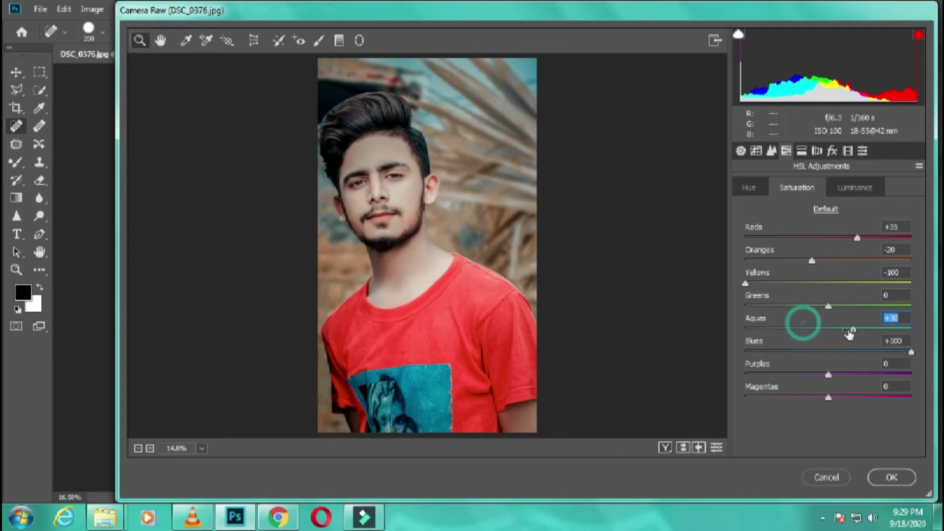
pyautogui.moveTo(801, 328); pyautogui.dragTo(925, 328)
pyautogui.moveTo(879, 356); pyautogui.dragTo(811, 353)
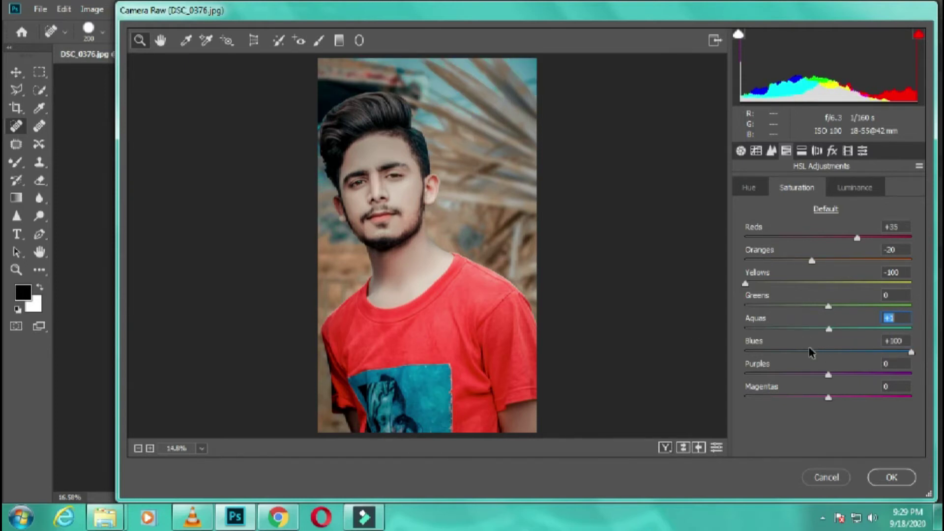
pyautogui.click(842, 351)
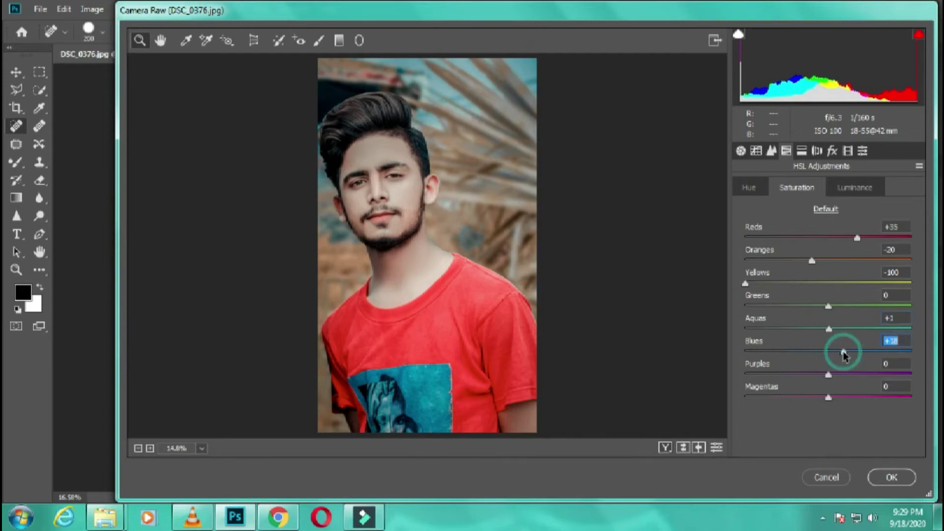
# Set Blues luminance to -38 to deepen the shirt print, and lower Greens saturation.
pyautogui.click(858, 188)
pyautogui.moveTo(828, 352); pyautogui.dragTo(937, 353)
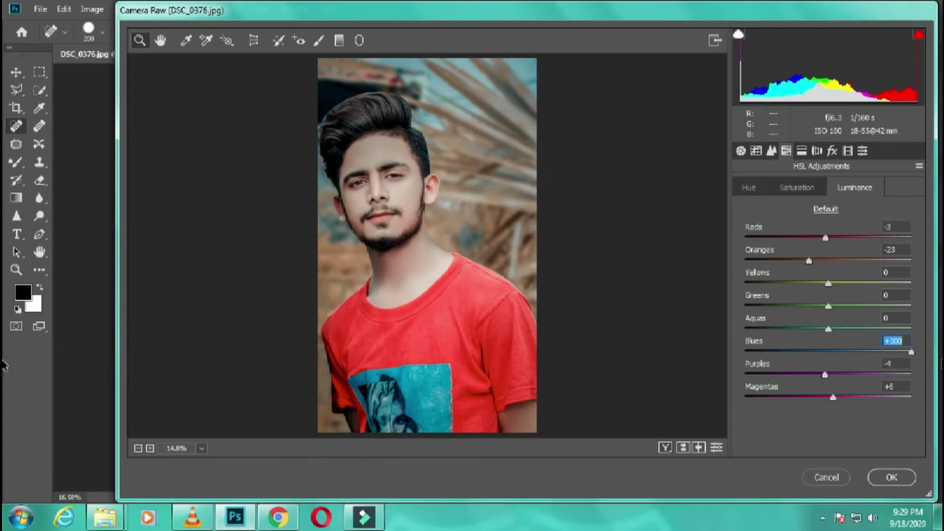
pyautogui.moveTo(776, 352)
pyautogui.mouseDown()
pyautogui.moveTo(839, 329)
pyautogui.moveTo(847, 344)
pyautogui.mouseUp()
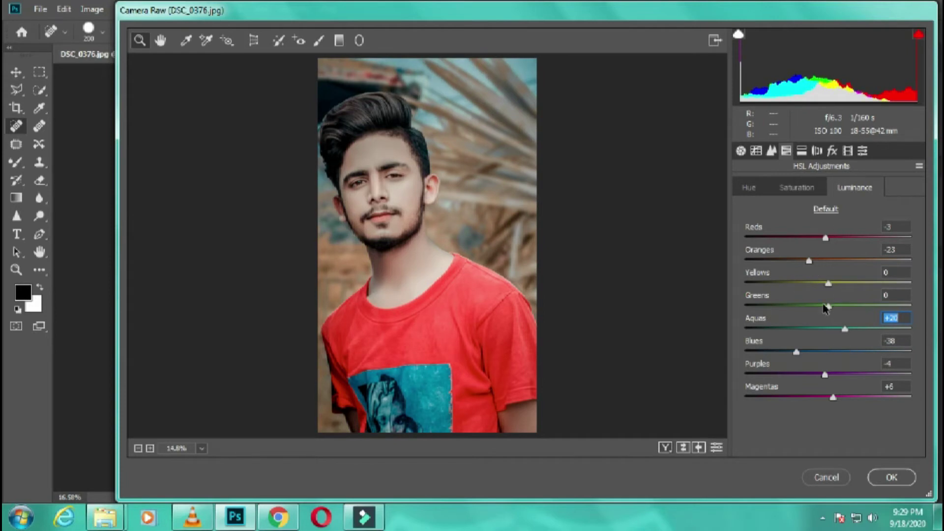
pyautogui.click(801, 188)
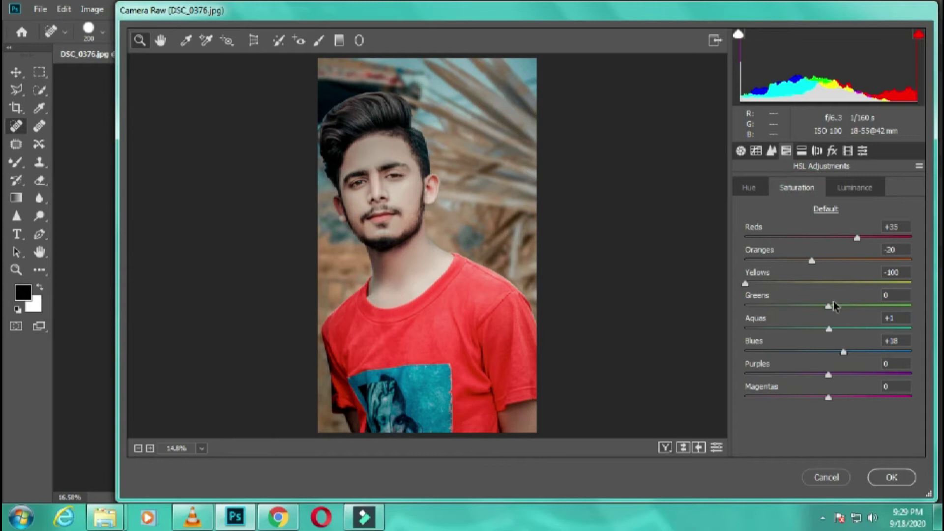
pyautogui.moveTo(829, 306); pyautogui.dragTo(812, 306)
pyautogui.click(869, 306)
# Lift Reds luminance to about +15 to brighten the shirt.
pyautogui.click(856, 187)
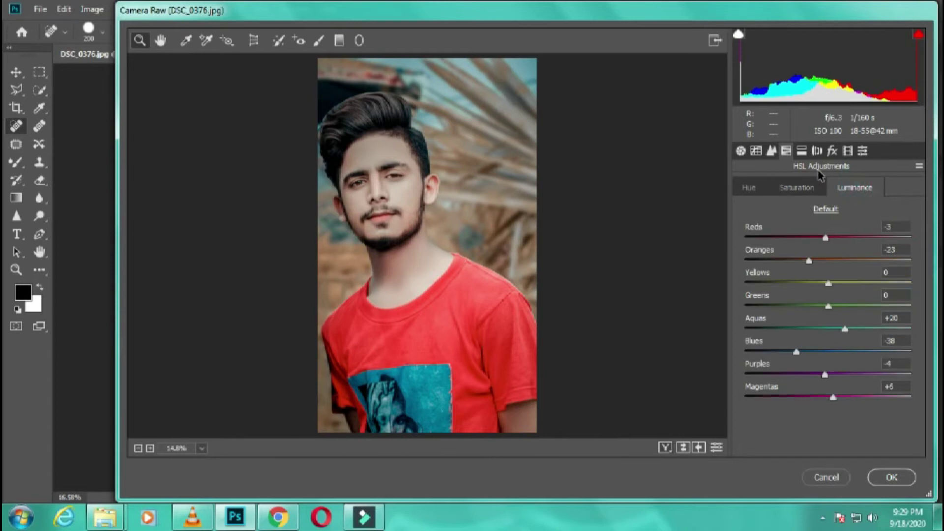
pyautogui.click(827, 240)
pyautogui.moveTo(829, 240); pyautogui.dragTo(851, 236)
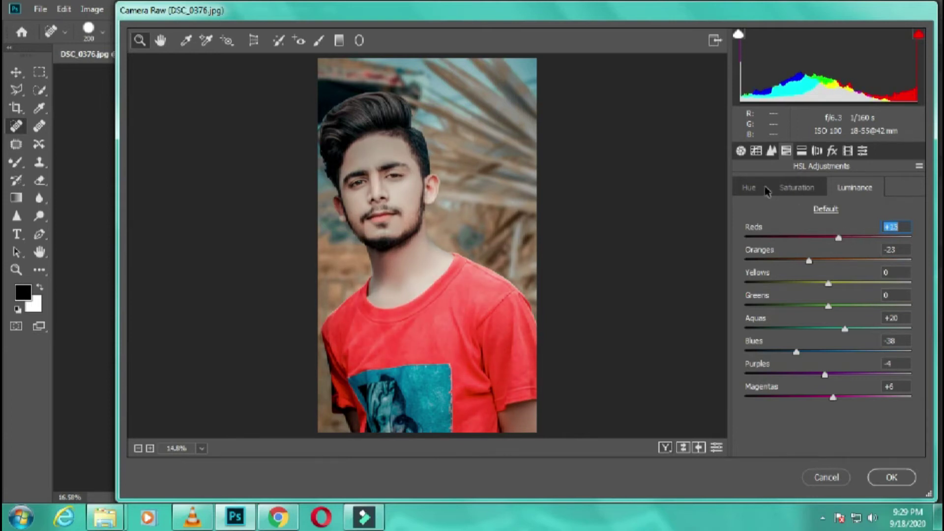
pyautogui.click(750, 189)
# Set the parametric tone curve to Highlights -11, Lights -8 and Darks +10.
pyautogui.click(756, 151)
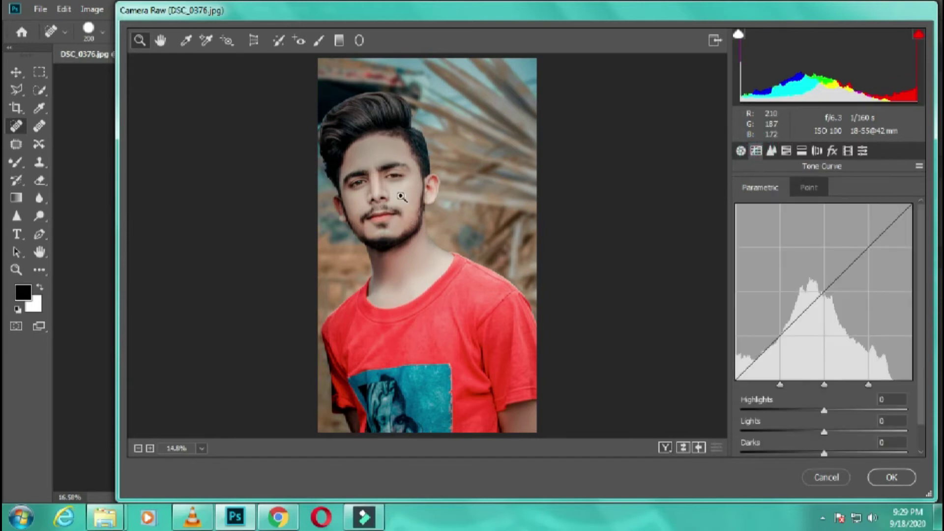
pyautogui.click(399, 195)
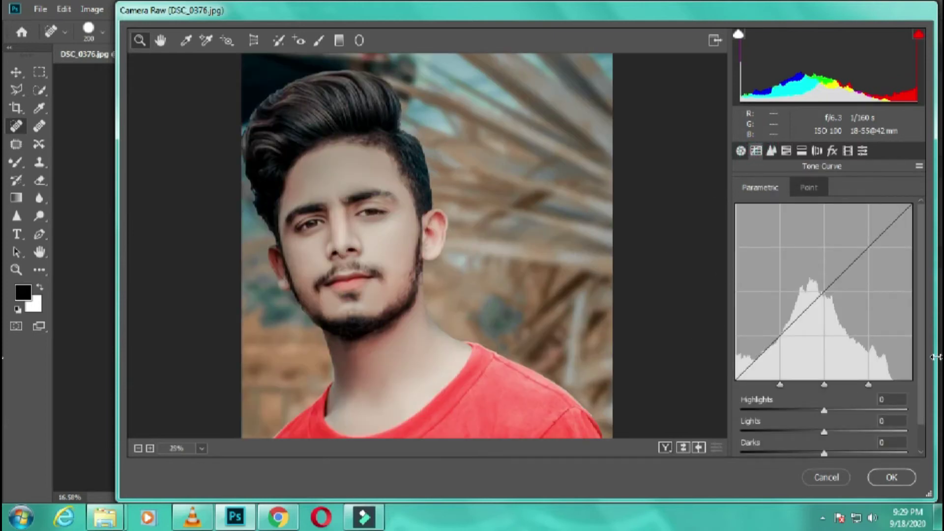
pyautogui.scroll(-1, 843, 376)
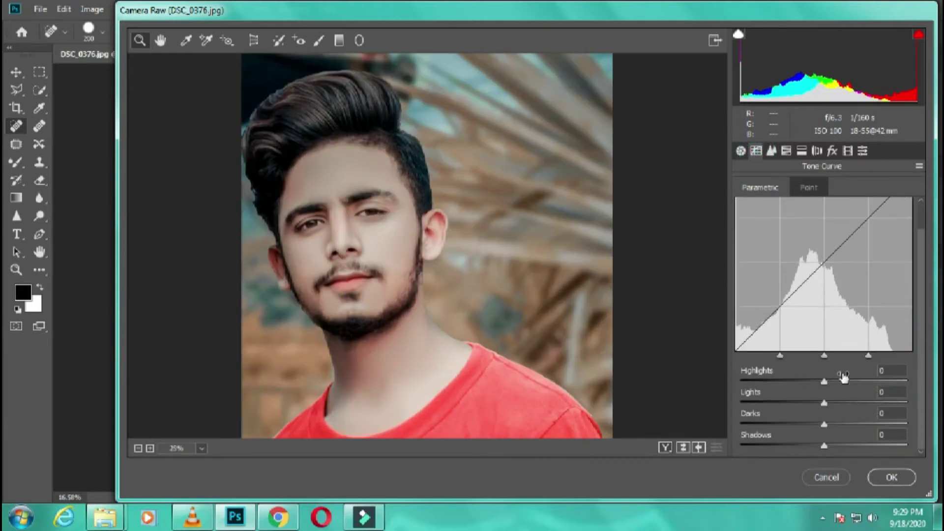
pyautogui.moveTo(823, 383)
pyautogui.mouseDown()
pyautogui.moveTo(799, 387)
pyautogui.moveTo(818, 404)
pyautogui.mouseUp()
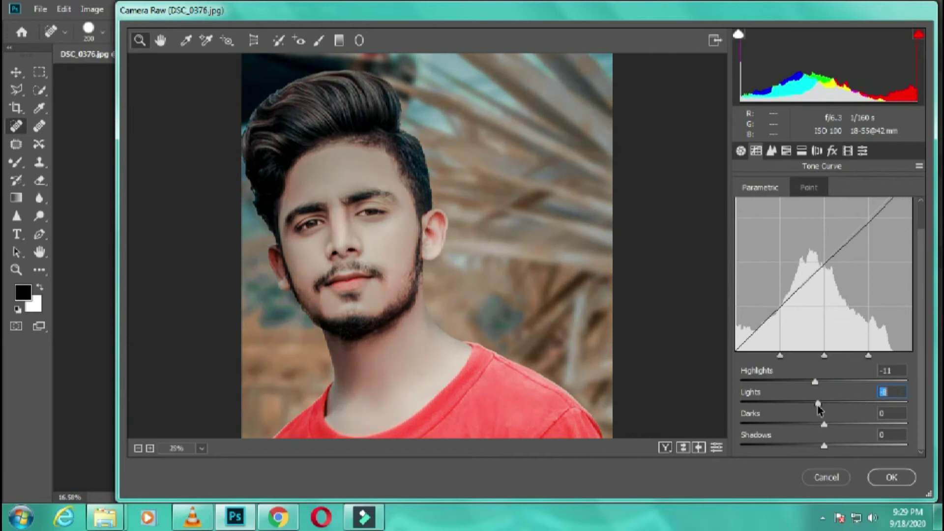
pyautogui.moveTo(825, 425)
pyautogui.mouseDown()
pyautogui.moveTo(857, 448)
pyautogui.moveTo(822, 446)
pyautogui.mouseUp()
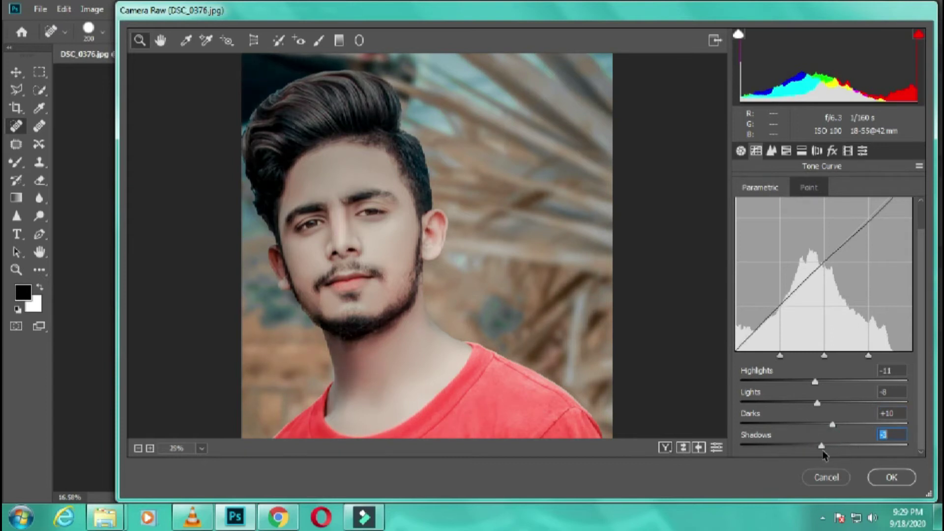
pyautogui.click(740, 151)
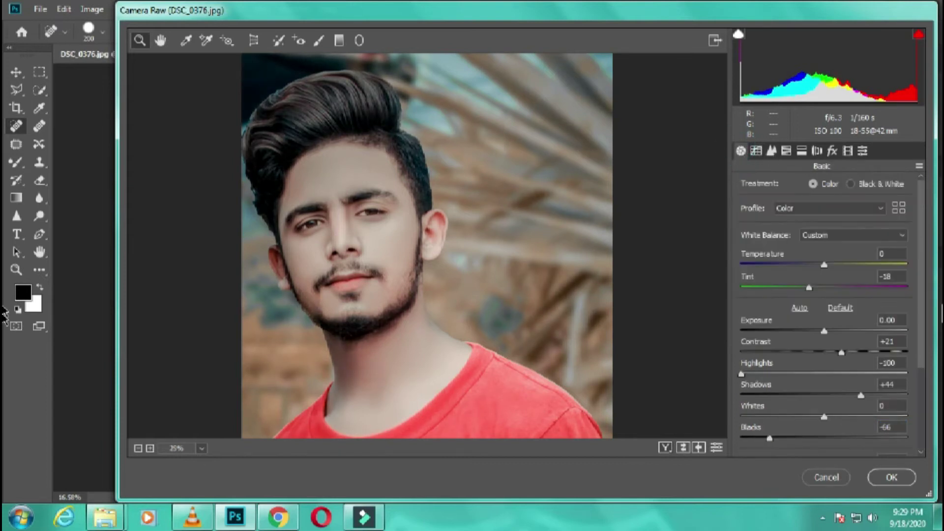
# Raise Texture and boost Vibrance to +26 in the Basic panel.
pyautogui.moveTo(921, 265); pyautogui.dragTo(914, 399)
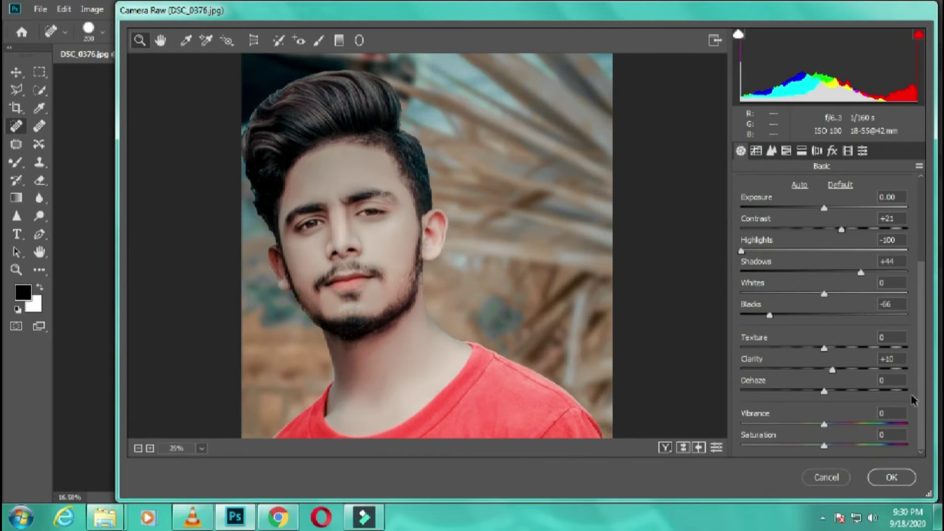
pyautogui.moveTo(825, 352); pyautogui.dragTo(864, 358)
pyautogui.moveTo(825, 393); pyautogui.dragTo(827, 392)
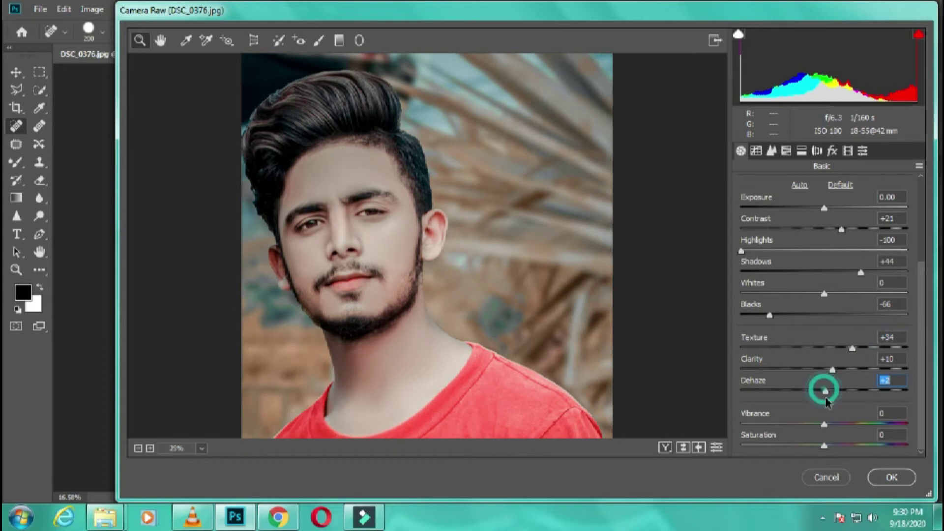
pyautogui.moveTo(828, 426); pyautogui.dragTo(845, 426)
# Zoom the preview in on the man's face to check the detail.
pyautogui.keyDown('alt'); pyautogui.click(543, 271); pyautogui.keyUp('alt')
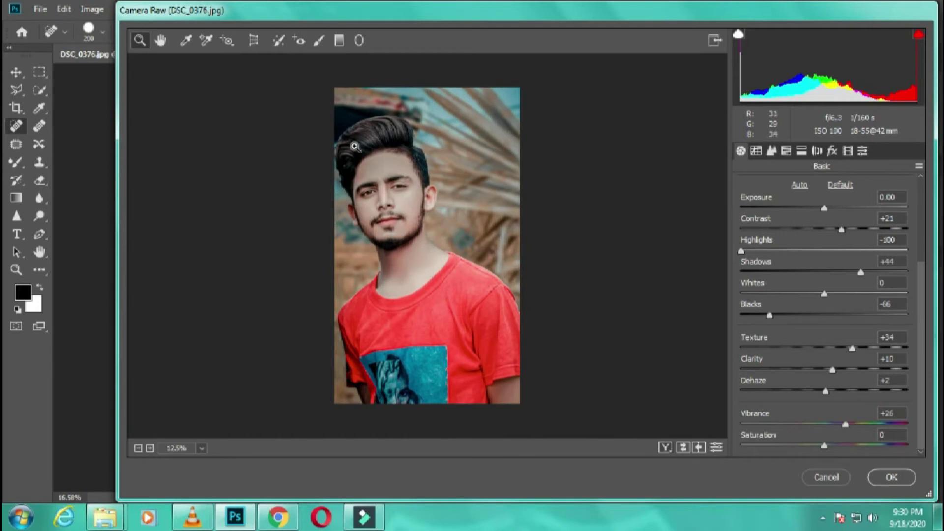
pyautogui.moveTo(316, 80); pyautogui.dragTo(616, 437)
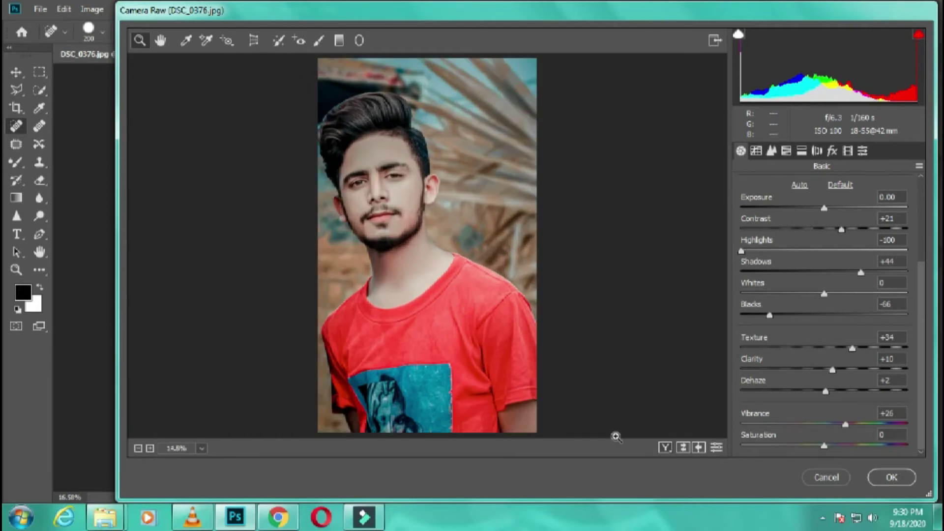
pyautogui.click(347, 177)
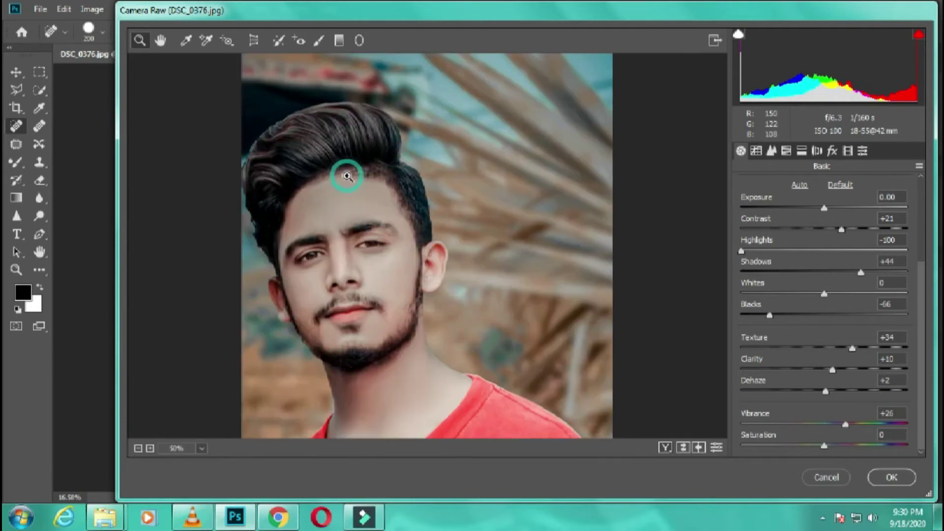
pyautogui.click(284, 255)
pyautogui.scroll(-5, 278, 363)
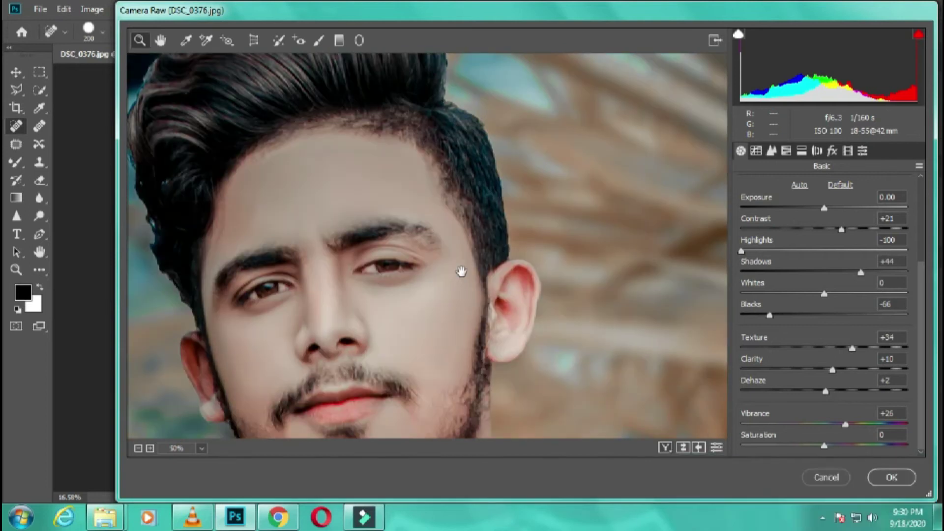
pyautogui.scroll(-3, 461, 272)
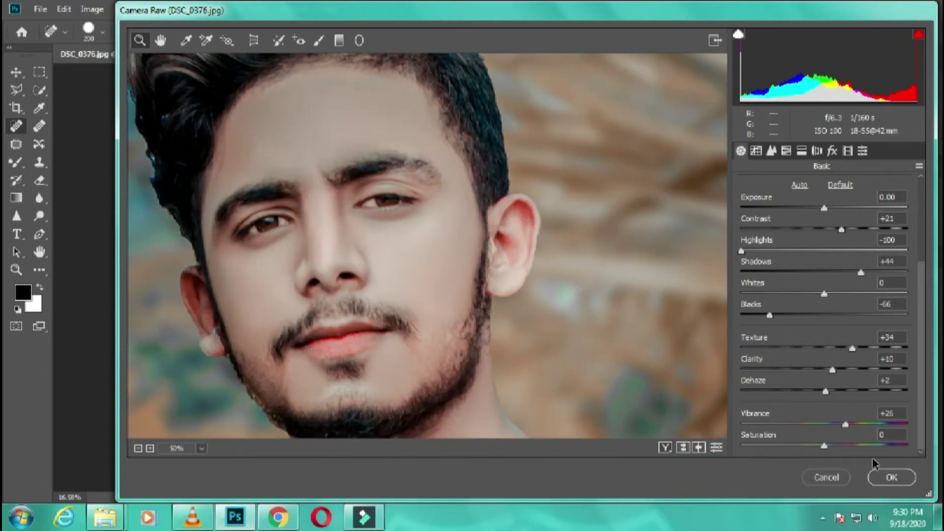
# Settle Texture at +8 and Dehaze at +7, then fit the whole photo in view.
pyautogui.moveTo(845, 347)
pyautogui.mouseDown()
pyautogui.moveTo(808, 349)
pyautogui.moveTo(873, 369)
pyautogui.moveTo(846, 369)
pyautogui.mouseUp()
pyautogui.click(826, 391)
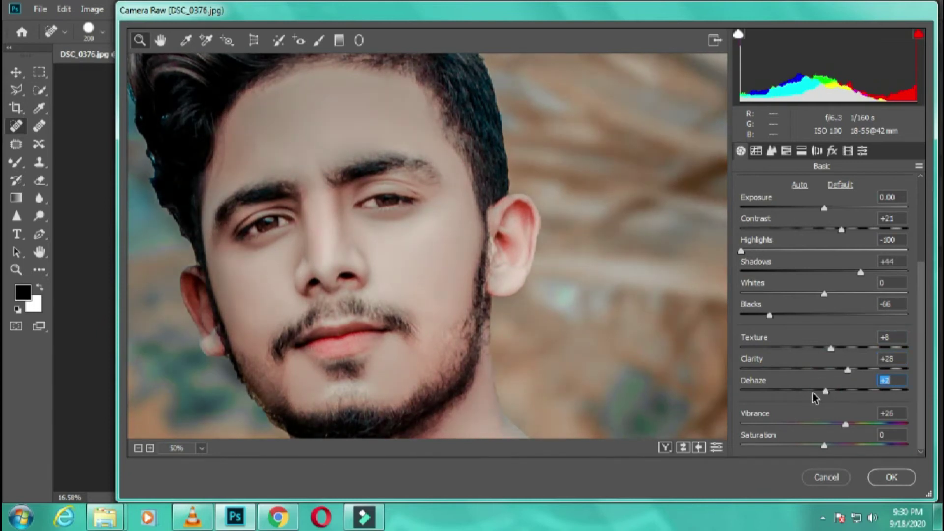
pyautogui.moveTo(826, 391); pyautogui.dragTo(830, 394)
pyautogui.press('alt')
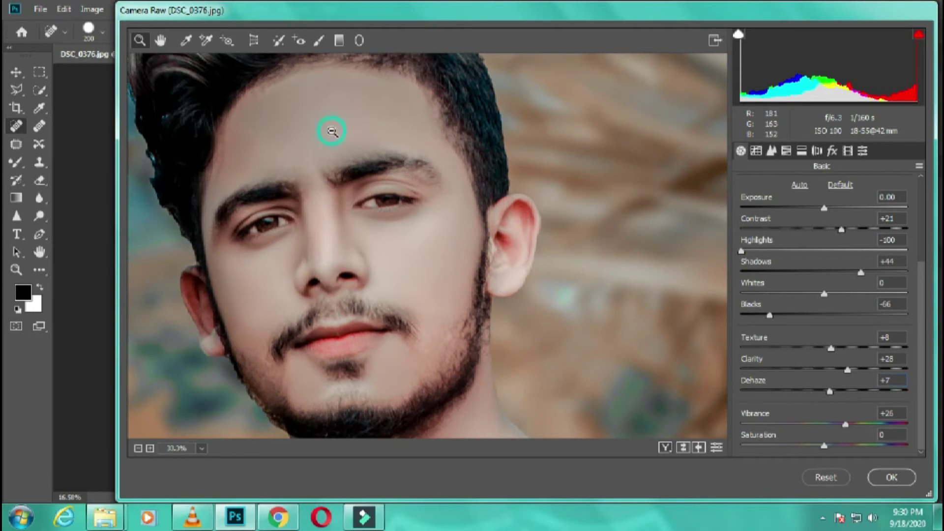
pyautogui.keyDown('alt'); pyautogui.click(332, 131); pyautogui.keyUp('alt')
pyautogui.keyDown('alt'); pyautogui.click(322, 122); pyautogui.keyUp('alt')
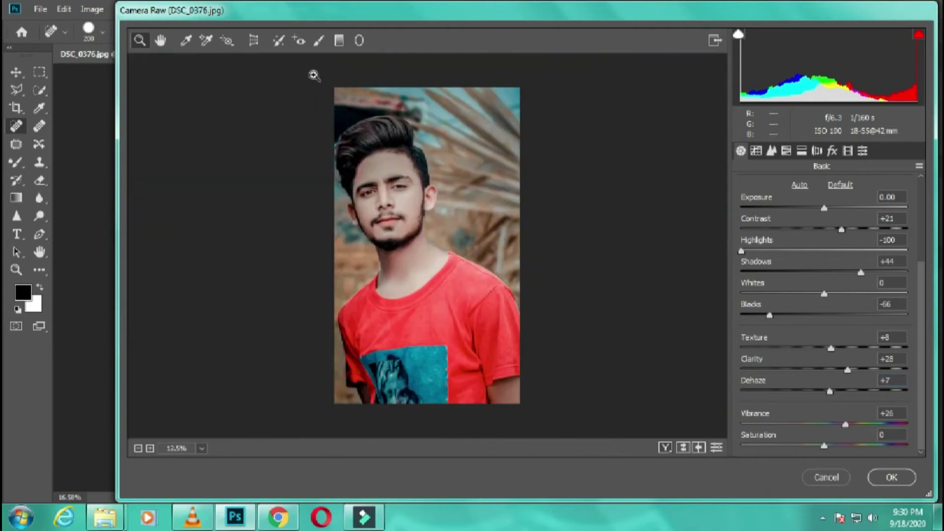
pyautogui.hotkey('ctrl', '0')
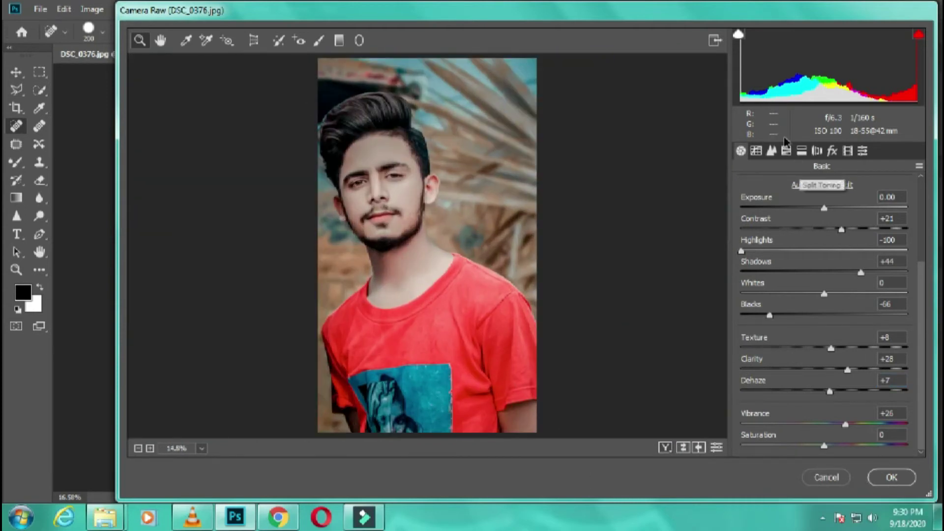
# Lower the Reds and Oranges saturation in the HSL panel.
pyautogui.click(787, 150)
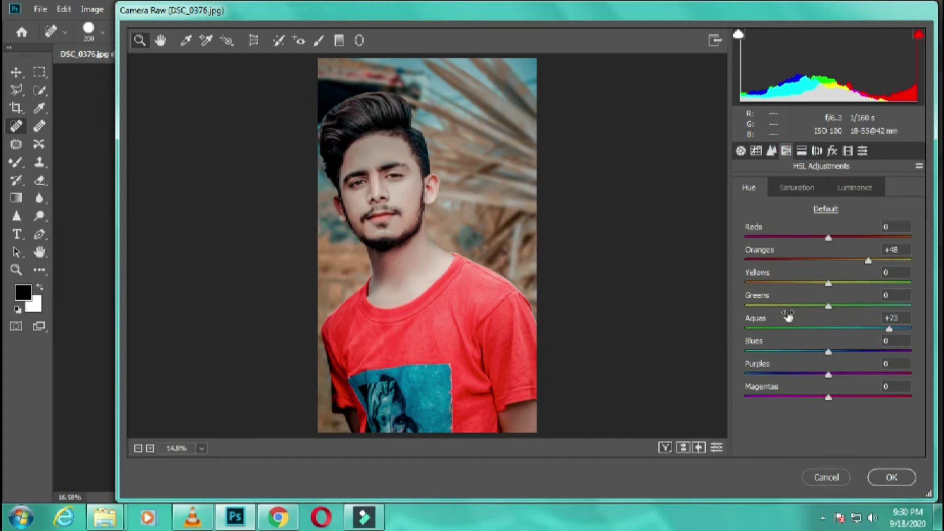
pyautogui.click(807, 187)
pyautogui.moveTo(852, 238); pyautogui.dragTo(849, 238)
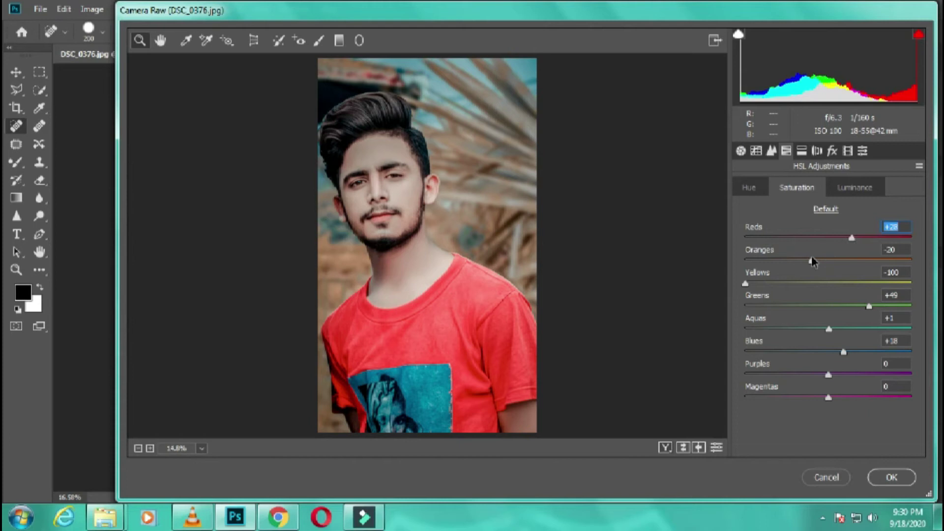
pyautogui.moveTo(798, 266); pyautogui.dragTo(786, 268)
pyautogui.click(856, 188)
# Set a warm Split Toning highlight hue, shift the balance toward the shadows, and apply the grade.
pyautogui.click(817, 151)
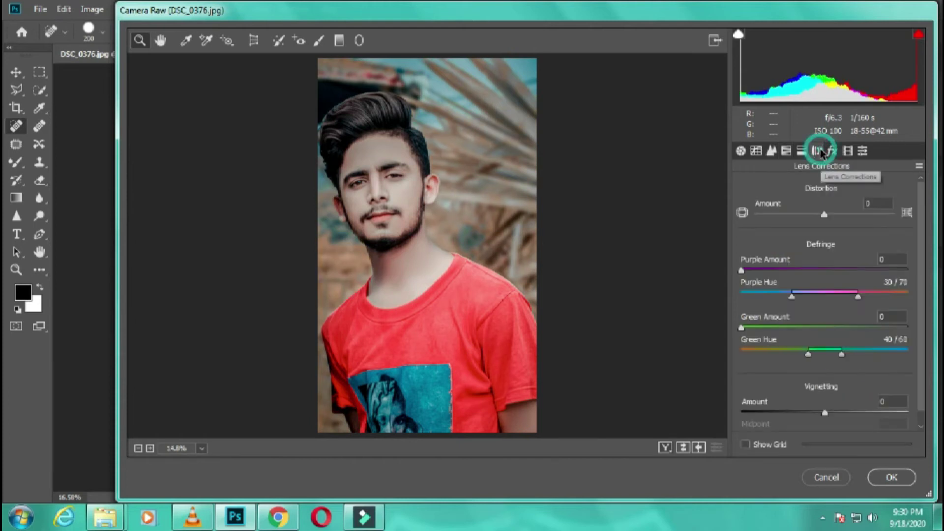
pyautogui.click(802, 151)
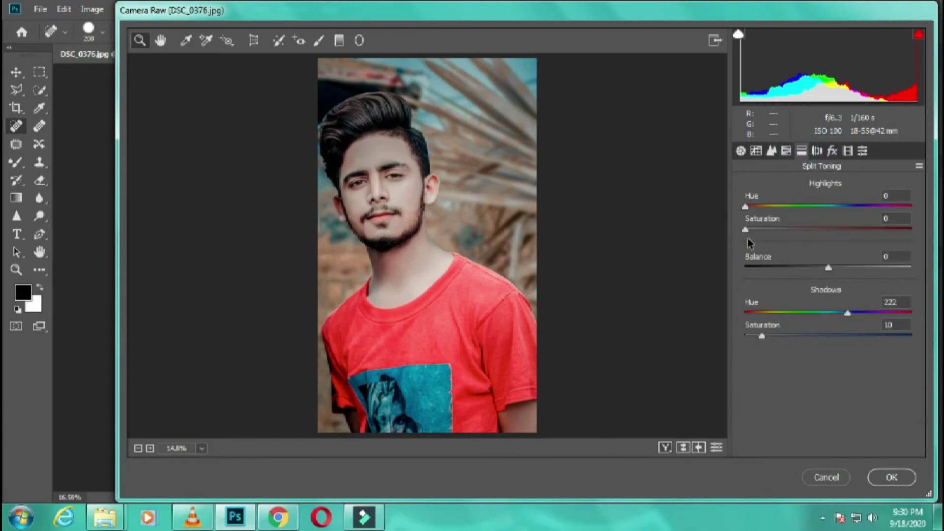
pyautogui.moveTo(746, 210); pyautogui.dragTo(749, 235)
pyautogui.moveTo(828, 268)
pyautogui.mouseDown()
pyautogui.moveTo(782, 268)
pyautogui.moveTo(936, 278)
pyautogui.mouseUp()
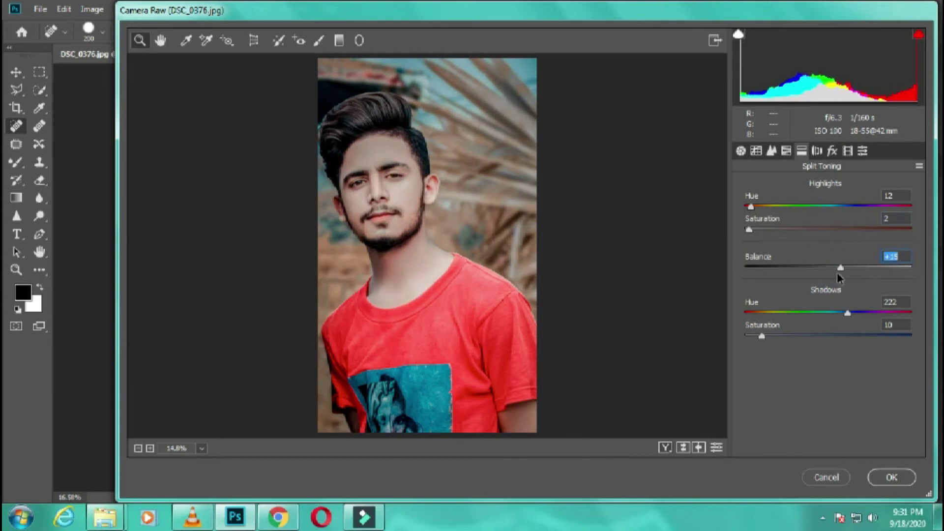
pyautogui.moveTo(834, 270); pyautogui.dragTo(813, 269)
pyautogui.click(891, 478)
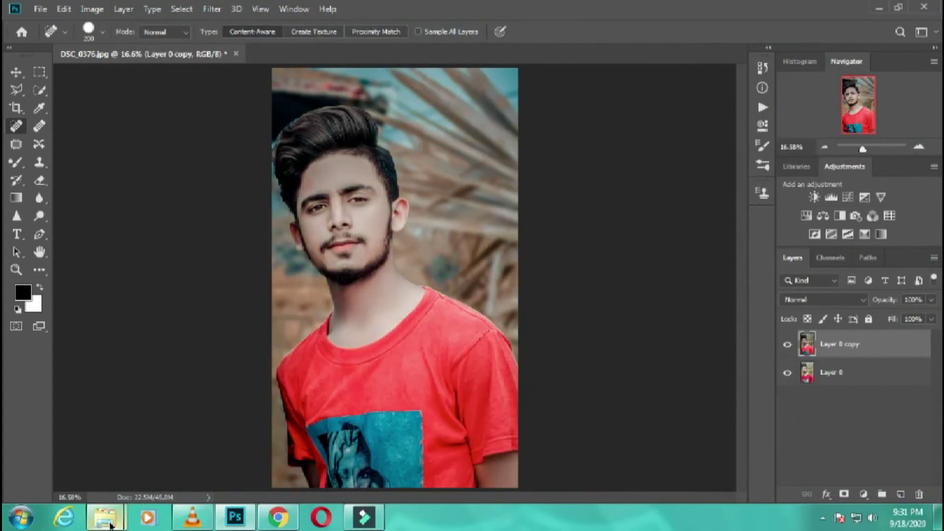
# Browse to D:\background\beckg\brush and drag the orange stroke PNG over to Photoshop.
pyautogui.moveTo(104, 518)
pyautogui.click(109, 458)
pyautogui.click(62, 292)
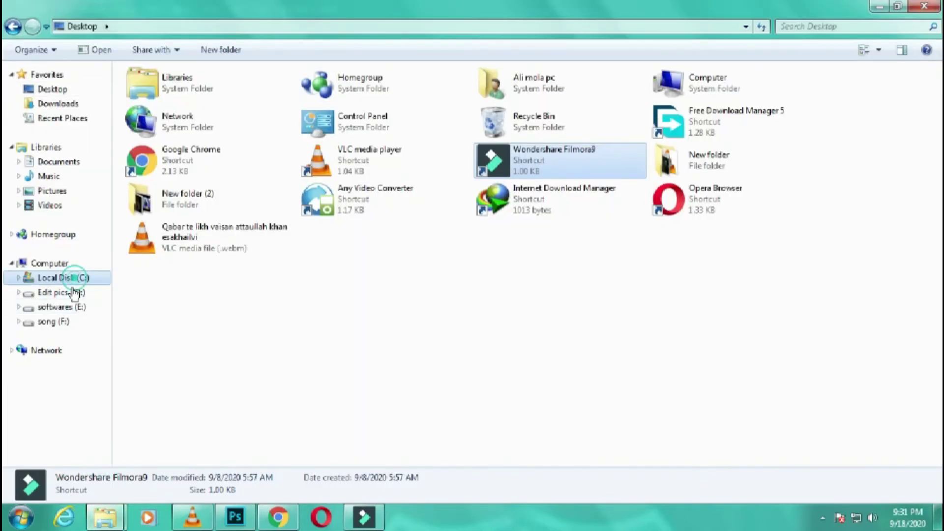
pyautogui.doubleClick(196, 151)
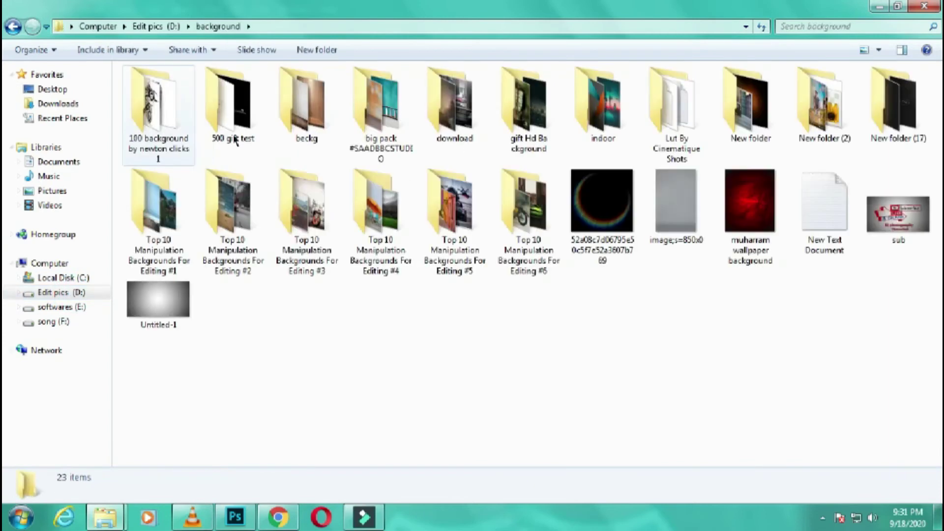
pyautogui.click(236, 119)
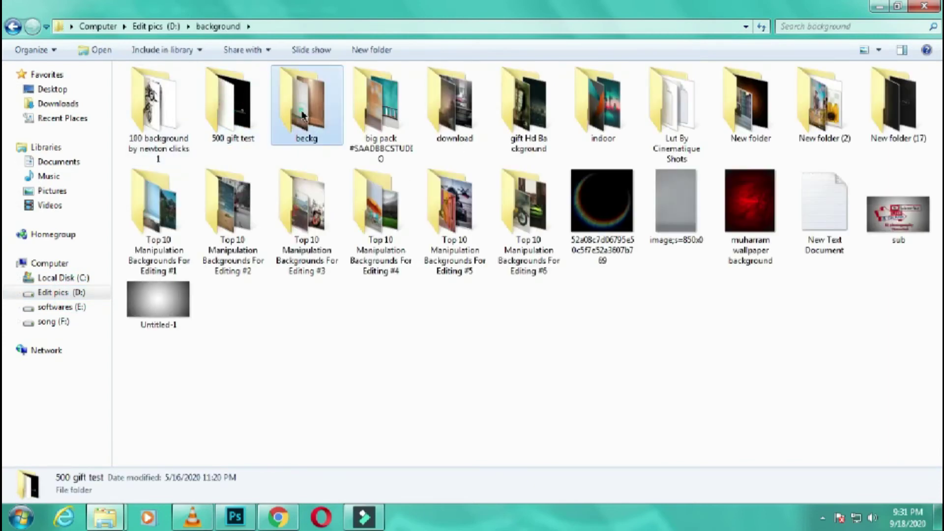
pyautogui.doubleClick(302, 116)
pyautogui.click(163, 102)
pyautogui.doubleClick(163, 102)
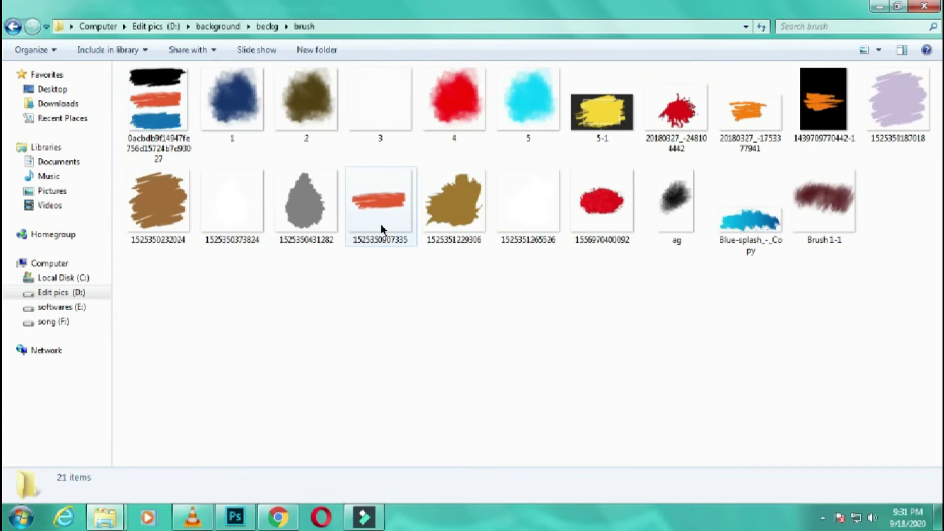
pyautogui.moveTo(379, 203)
pyautogui.moveTo(382, 217)
pyautogui.mouseDown()
pyautogui.moveTo(263, 487)
pyautogui.moveTo(388, 268)
pyautogui.mouseUp()
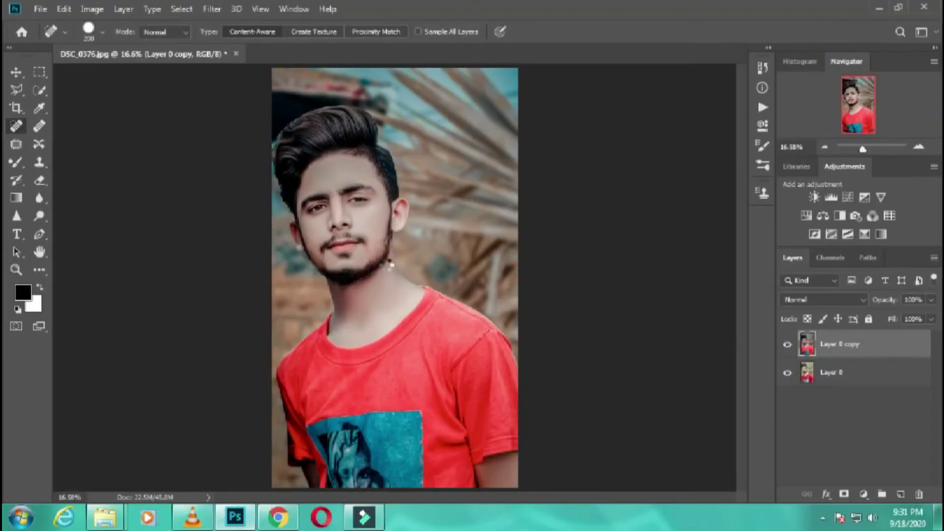
# Move the placed orange brush stroke across the man's eyes, scale it to about 29%, and commit.
pyautogui.moveTo(484, 373)
pyautogui.mouseDown()
pyautogui.moveTo(425, 292)
pyautogui.moveTo(394, 211)
pyautogui.mouseUp()
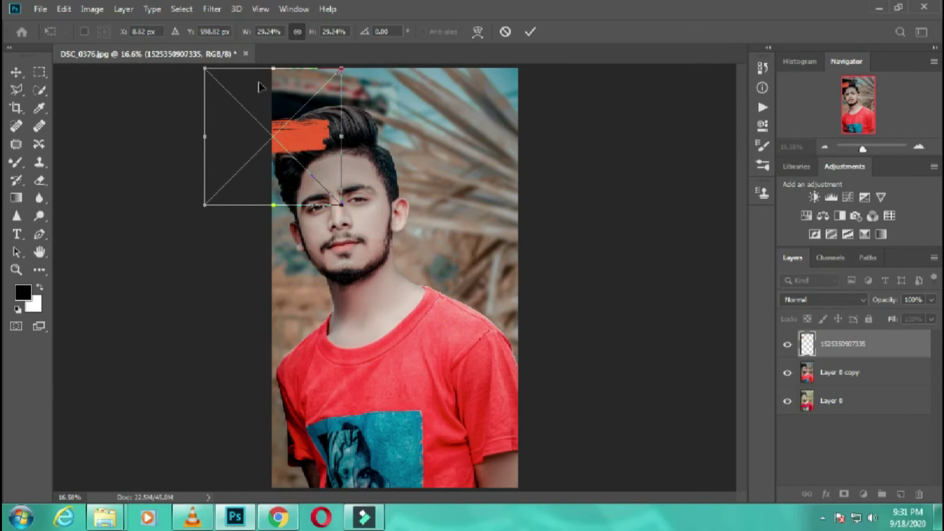
pyautogui.moveTo(255, 147)
pyautogui.mouseDown()
pyautogui.moveTo(324, 207)
pyautogui.moveTo(316, 230)
pyautogui.mouseUp()
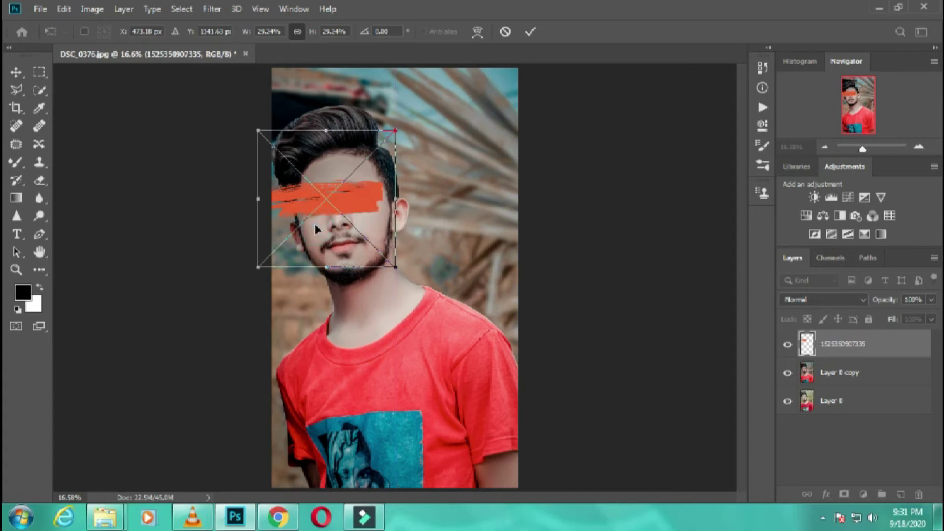
pyautogui.doubleClick(318, 214)
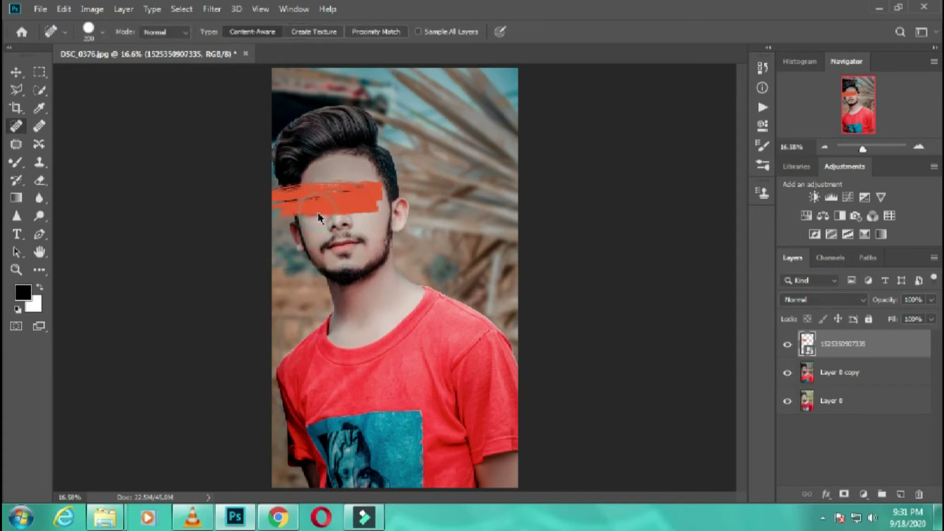
# Load the orange stroke's outline as a selection, then delete the stroke layer.
pyautogui.click(40, 180)
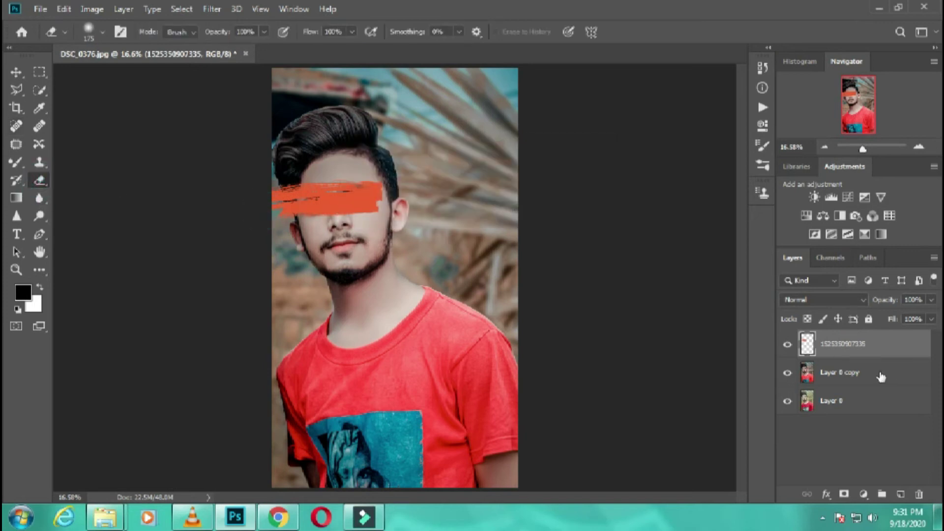
pyautogui.keyDown('ctrl'); pyautogui.click(824, 346); pyautogui.keyUp('ctrl')
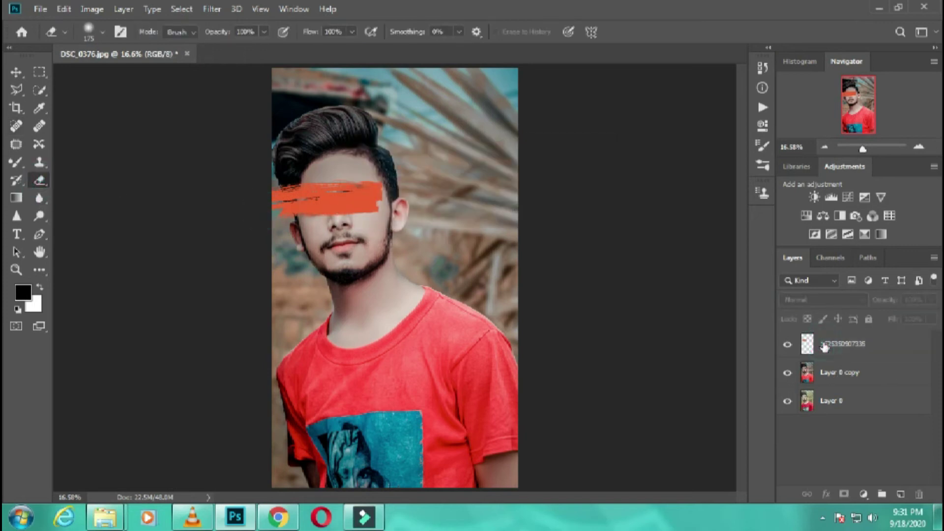
pyautogui.click(817, 347)
pyautogui.keyDown('ctrl'); pyautogui.click(808, 344); pyautogui.keyUp('ctrl')
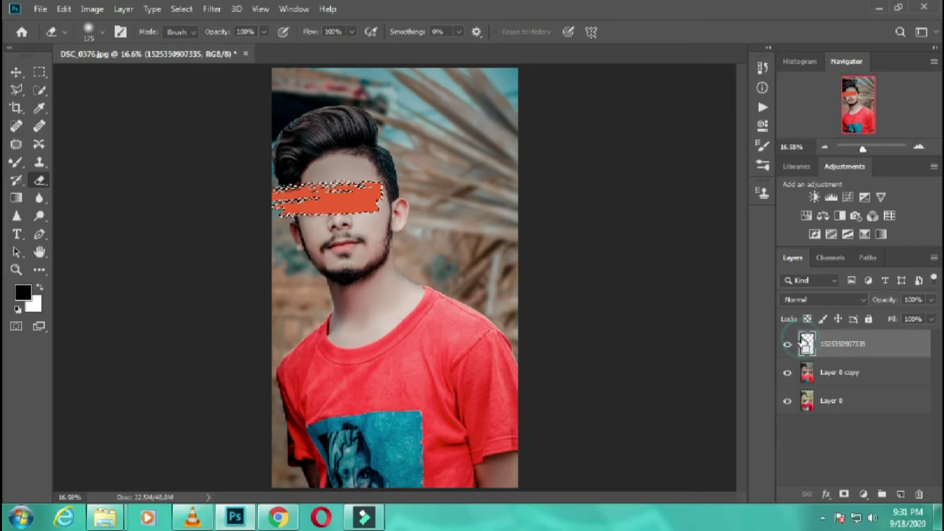
pyautogui.moveTo(851, 343); pyautogui.dragTo(919, 493)
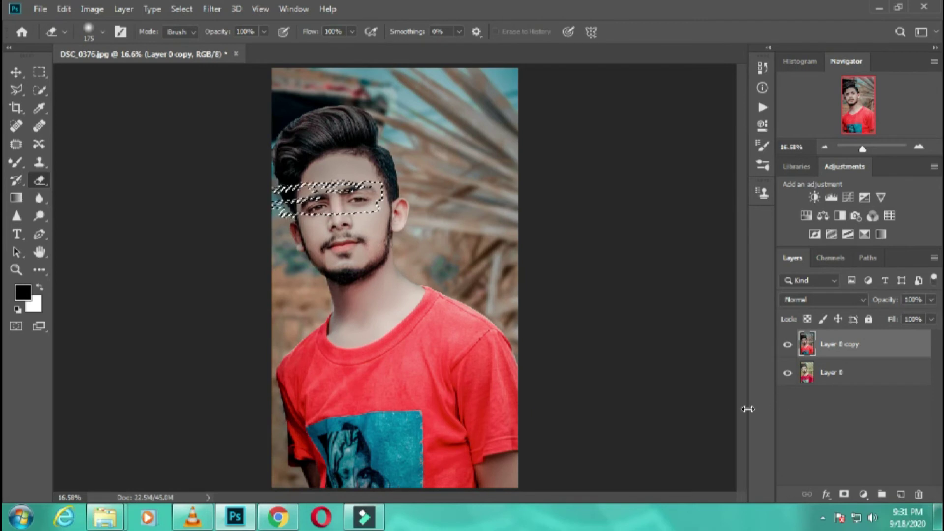
# Copy the stroke-shaped eye area from Layer 0 copy to a new layer, moved upper right and scaled to 110%.
pyautogui.hotkey('ctrl', 'j')
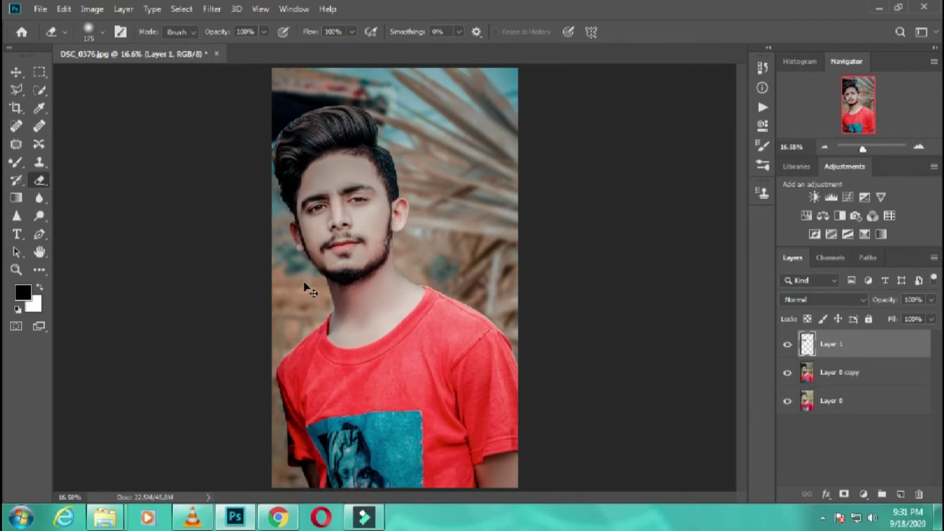
pyautogui.hotkey('ctrl', 't')
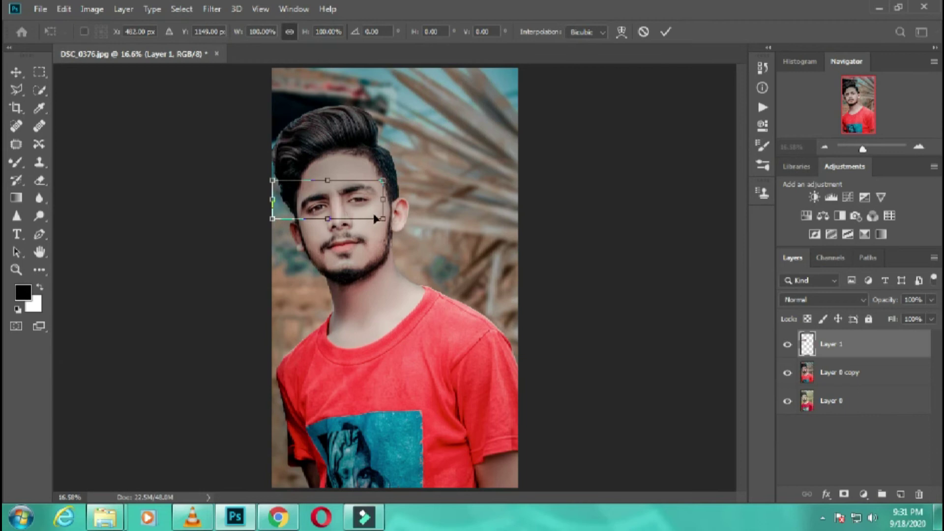
pyautogui.moveTo(354, 208); pyautogui.dragTo(473, 157)
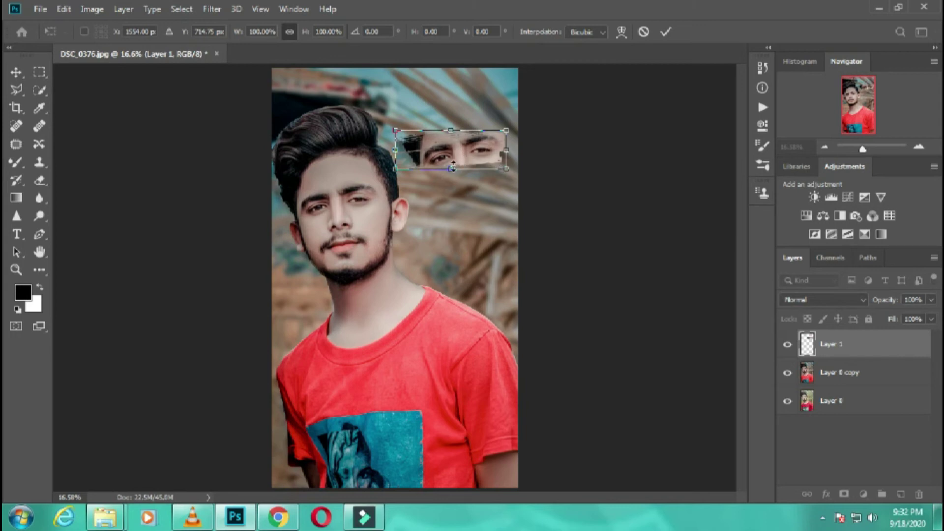
pyautogui.moveTo(452, 167); pyautogui.dragTo(452, 166)
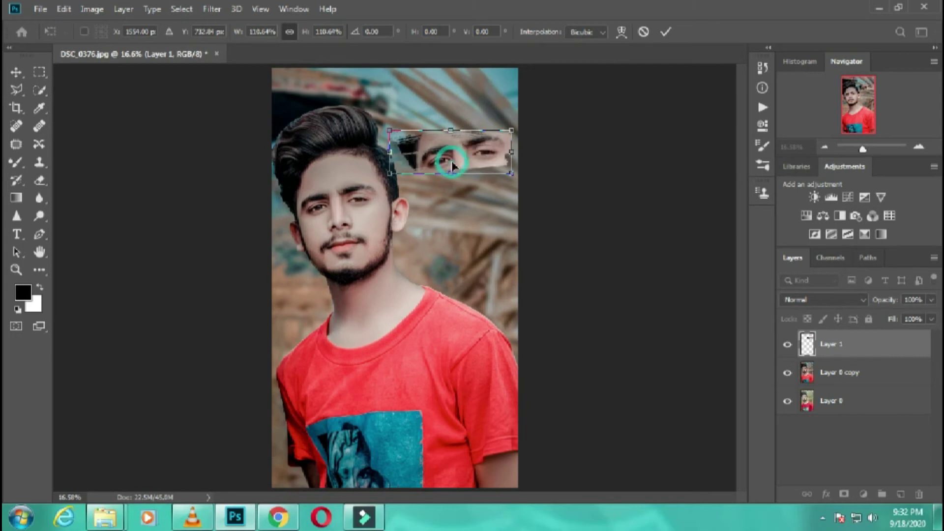
pyautogui.press('Return')
pyautogui.press('e')
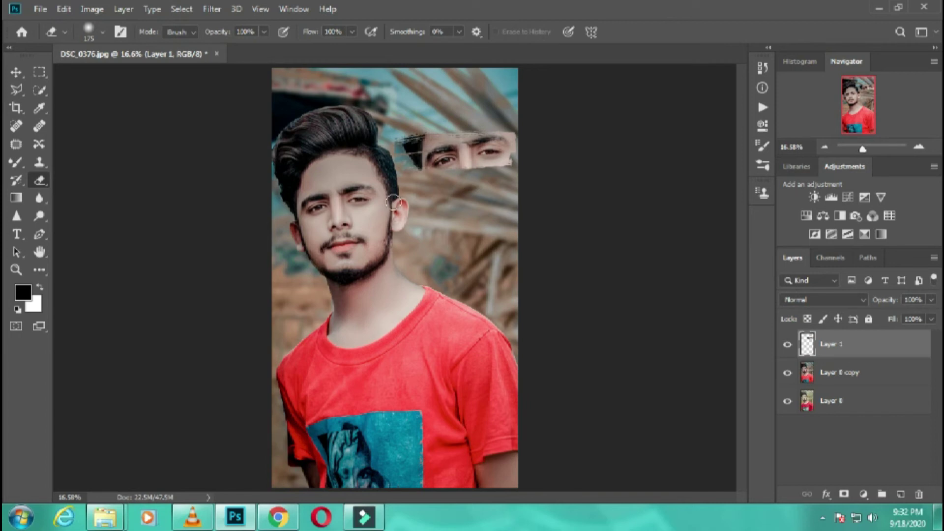
pyautogui.press('z')
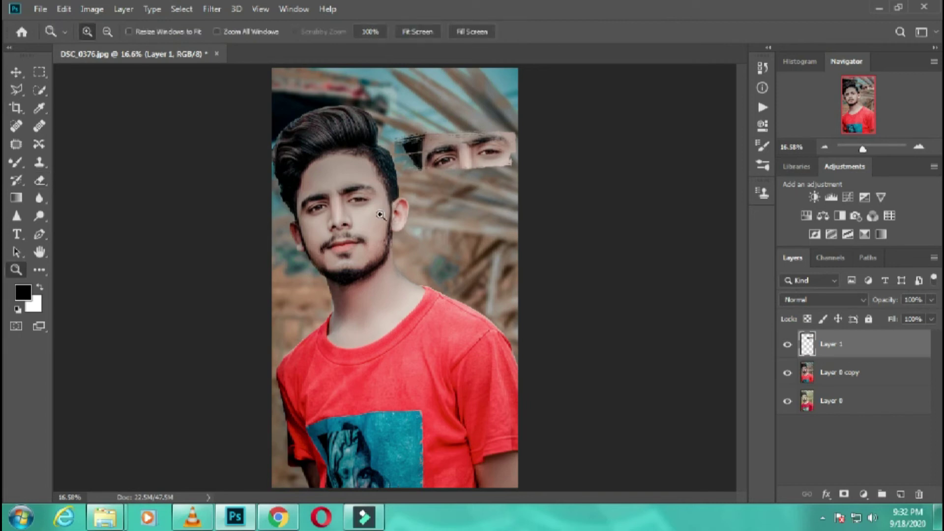
pyautogui.click(383, 171)
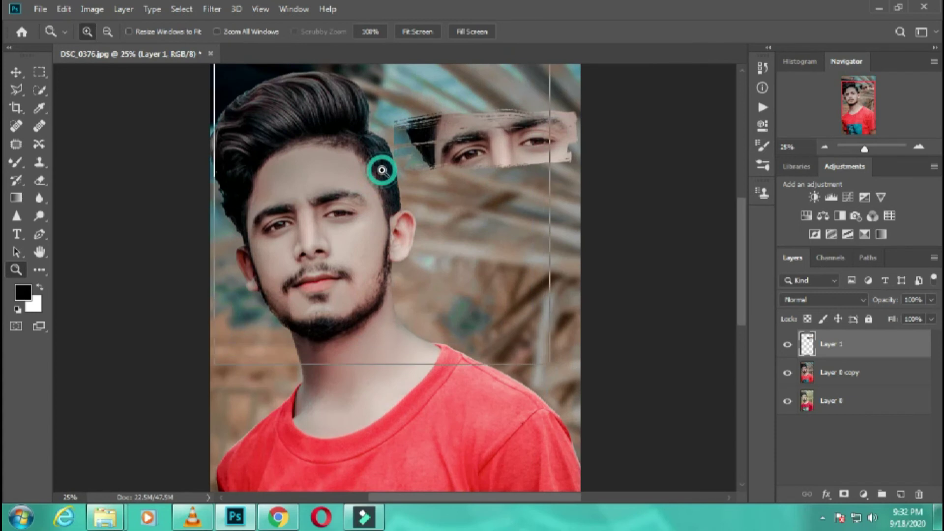
pyautogui.click(382, 171)
pyautogui.click(575, 143)
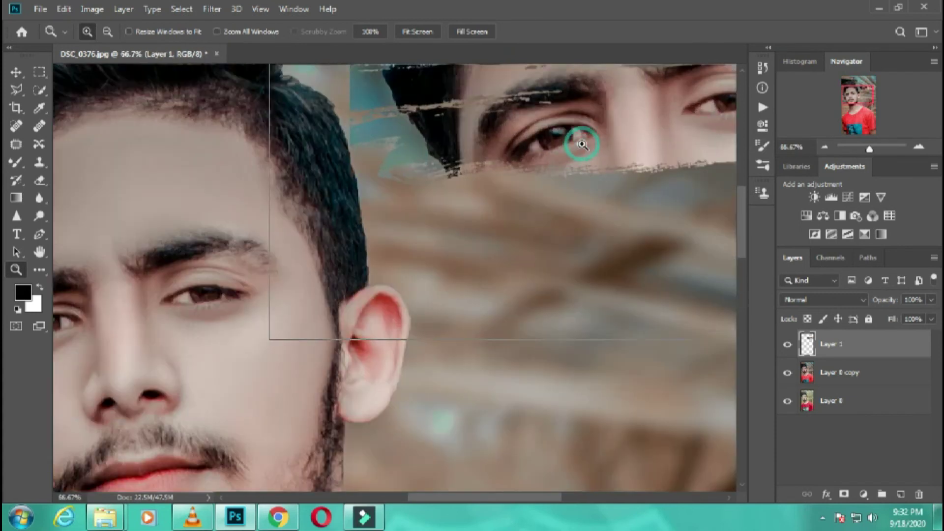
pyautogui.click(583, 144)
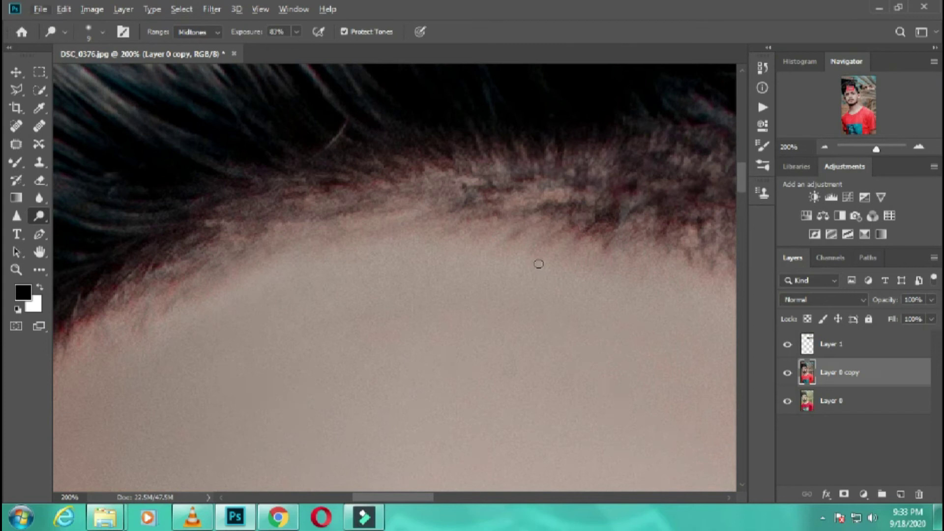
pyautogui.press('z')
pyautogui.keyDown('alt'); pyautogui.click(540, 262); pyautogui.keyUp('alt')
pyautogui.keyDown('alt'); pyautogui.click(542, 260); pyautogui.keyUp('alt')
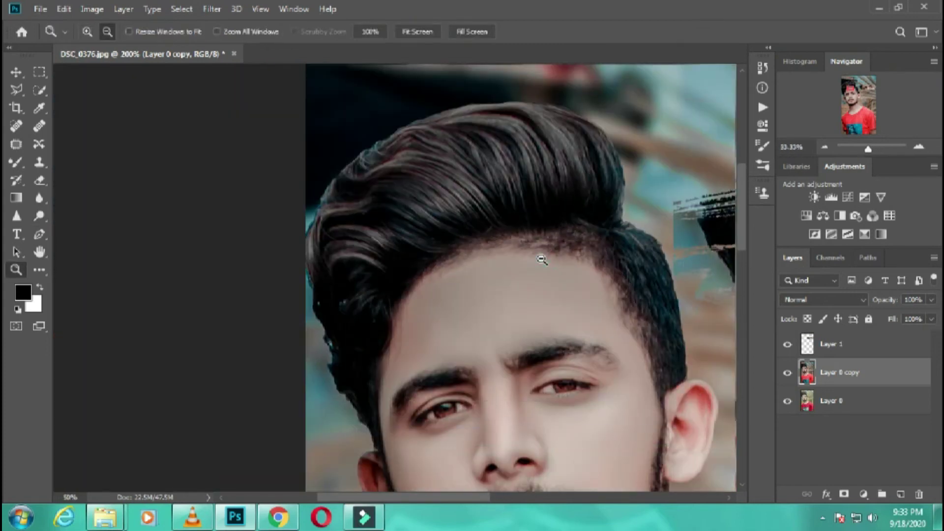
pyautogui.click(410, 35)
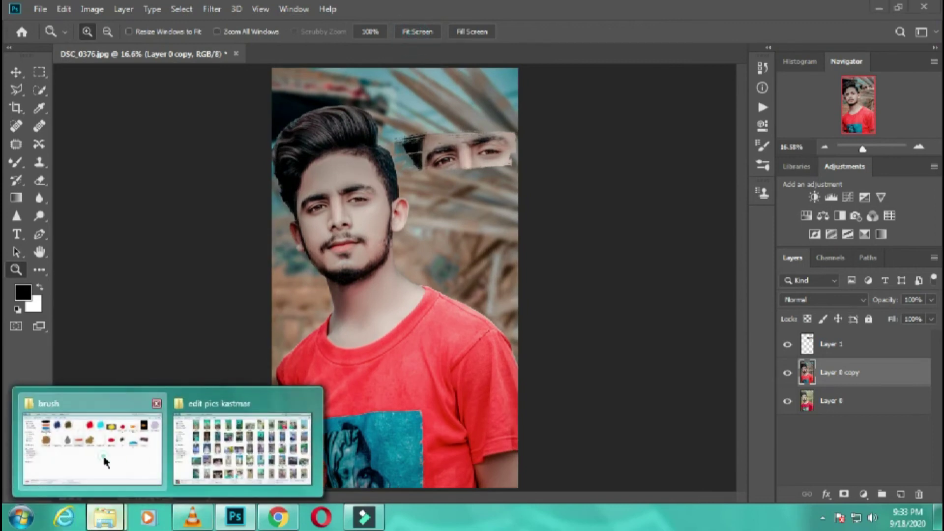
# Browse into the #SAADBBCSTUDIO background pack folder and scroll down to image 554.
pyautogui.moveTo(104, 518)
pyautogui.click(104, 458)
pyautogui.press('BackSpace')
pyautogui.press('BackSpace')
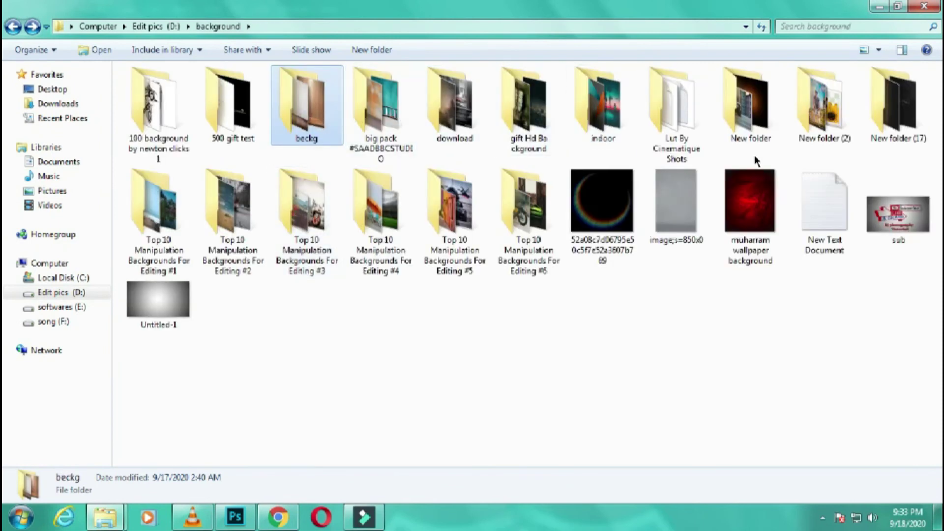
pyautogui.doubleClick(411, 125)
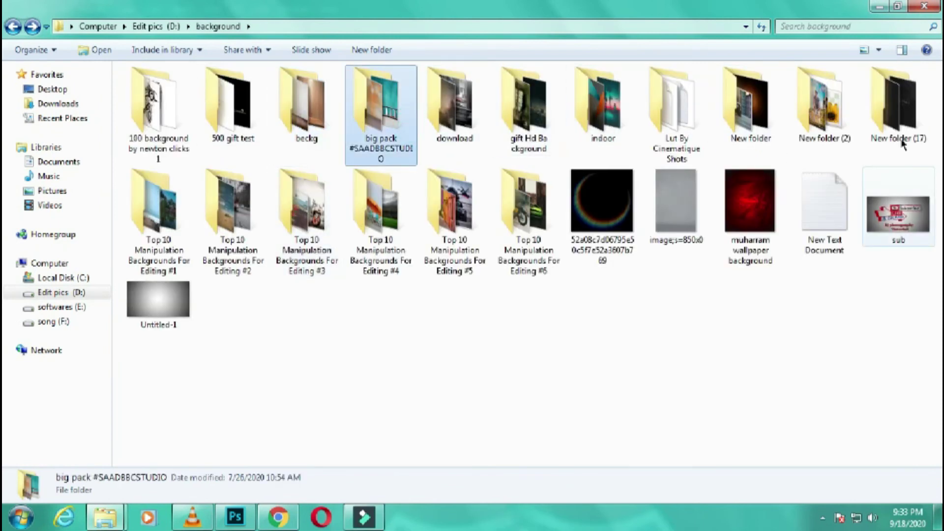
pyautogui.scroll(-3, 939, 132)
pyautogui.scroll(-3, 939, 140)
pyautogui.scroll(-3, 940, 147)
pyautogui.moveTo(940, 150)
pyautogui.mouseDown()
pyautogui.moveTo(933, 307)
pyautogui.moveTo(769, 250)
pyautogui.mouseUp()
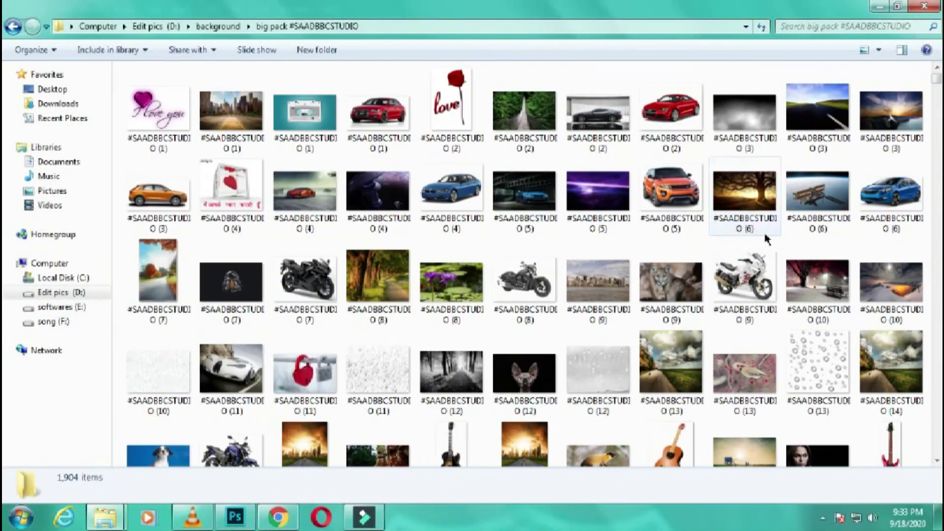
pyautogui.click(157, 194)
pyautogui.scroll(-5, 158, 246)
pyautogui.scroll(-5, 98, 275)
pyautogui.scroll(-5, 30, 305)
pyautogui.moveTo(935, 132); pyautogui.dragTo(934, 307)
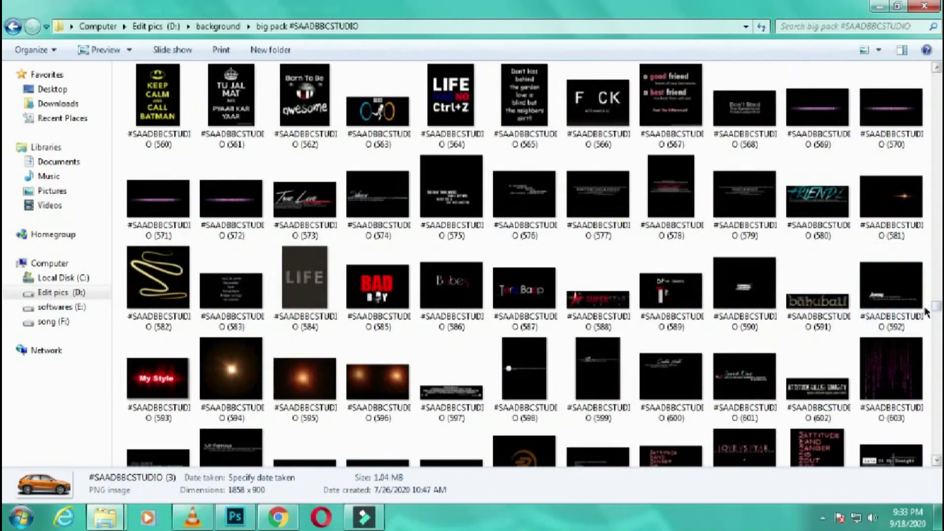
pyautogui.scroll(1, 598, 99)
# Drag the 'Hey Look Its ME!' graphic onto the portrait and position it beside the face.
pyautogui.click(597, 103)
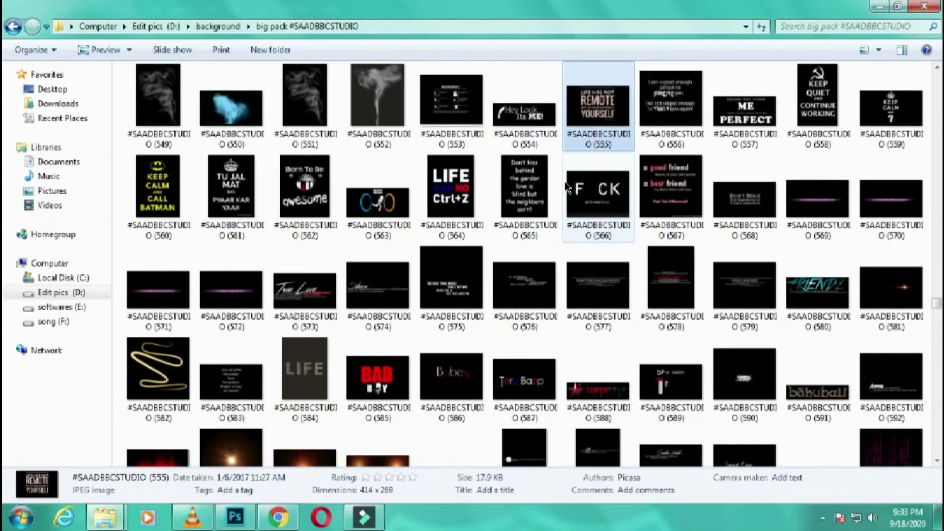
pyautogui.moveTo(524, 113); pyautogui.dragTo(214, 439)
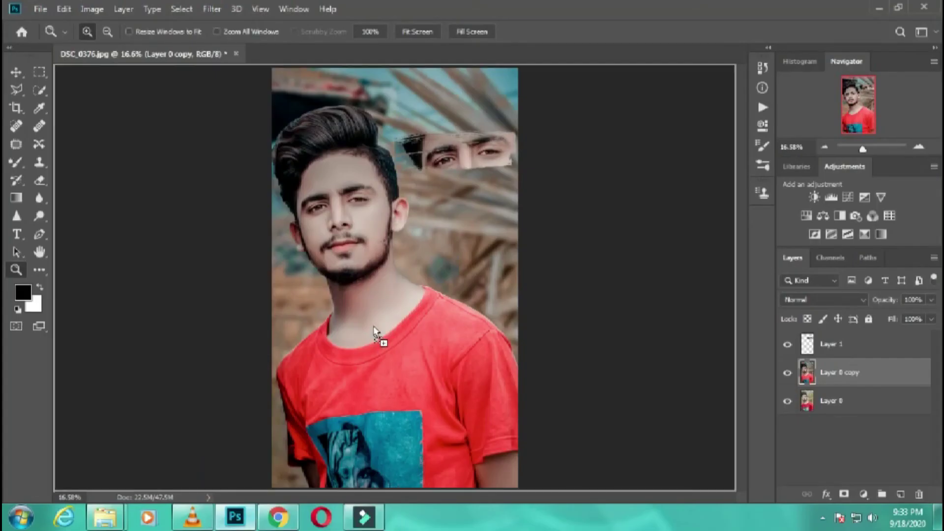
pyautogui.moveTo(214, 439)
pyautogui.mouseDown()
pyautogui.moveTo(373, 323)
pyautogui.moveTo(399, 277)
pyautogui.mouseUp()
pyautogui.moveTo(397, 266)
pyautogui.mouseDown()
pyautogui.moveTo(465, 245)
pyautogui.moveTo(506, 245)
pyautogui.moveTo(463, 250)
pyautogui.moveTo(472, 247)
pyautogui.mouseUp()
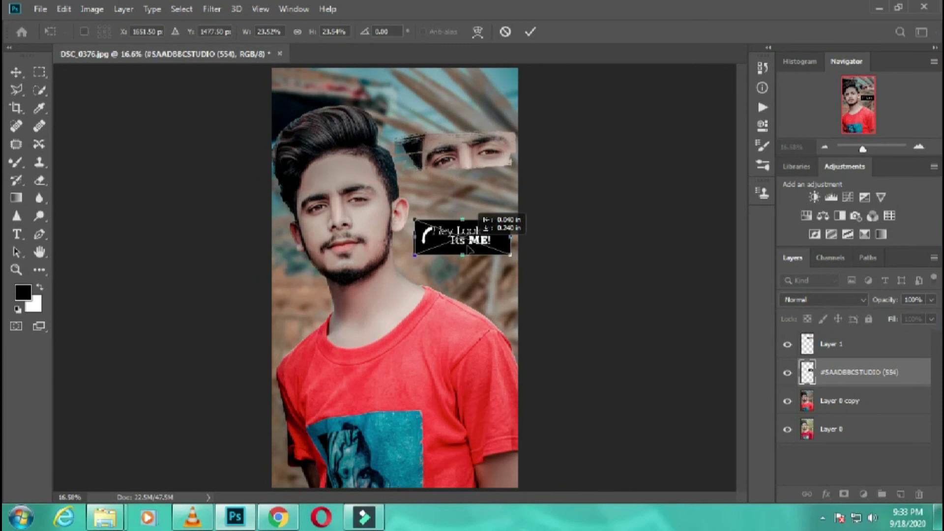
# Commit the placed text graphic and set its blend mode to Color Dodge to hide the black box.
pyautogui.press('z')
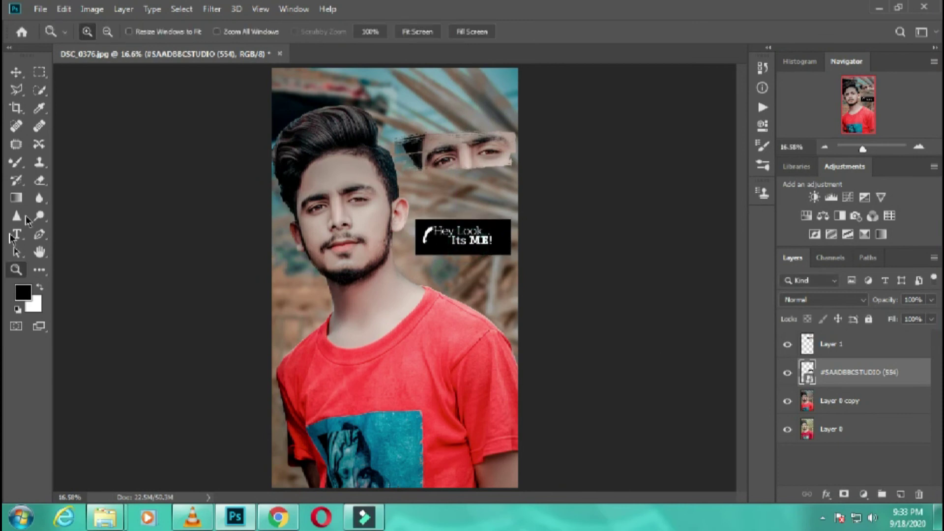
pyautogui.click(39, 180)
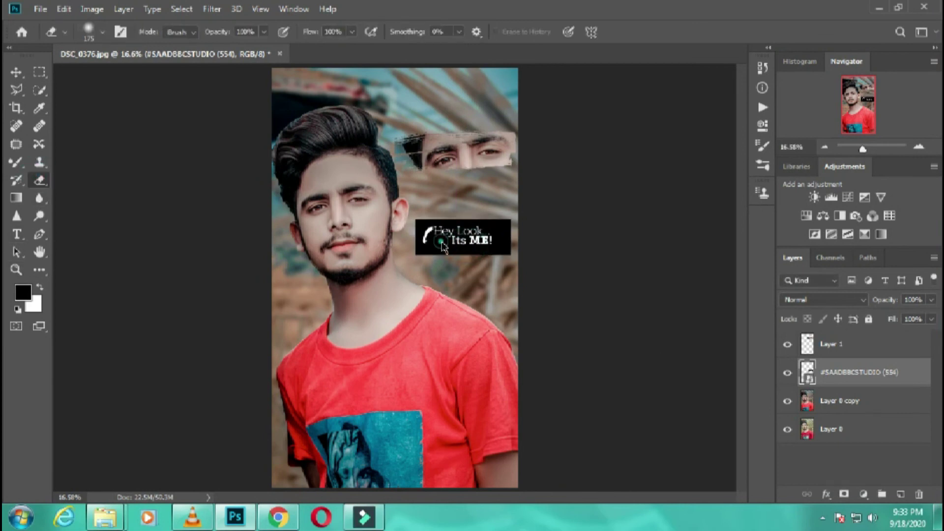
pyautogui.click(811, 299)
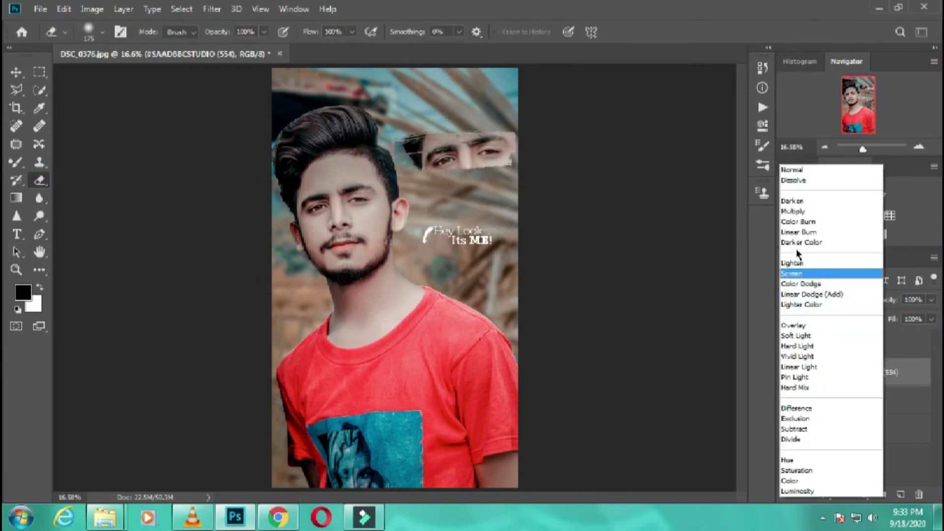
pyautogui.click(792, 284)
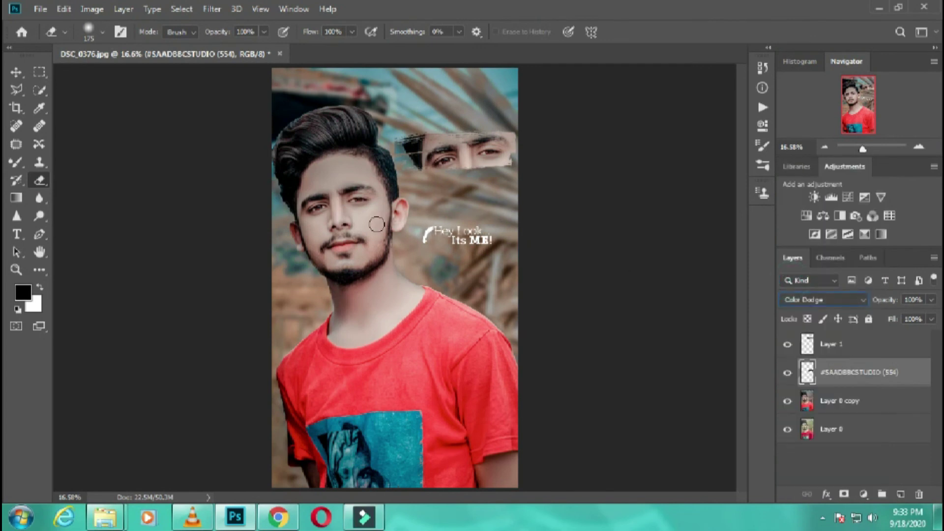
pyautogui.hotkey('shift', 'alt', 'n')
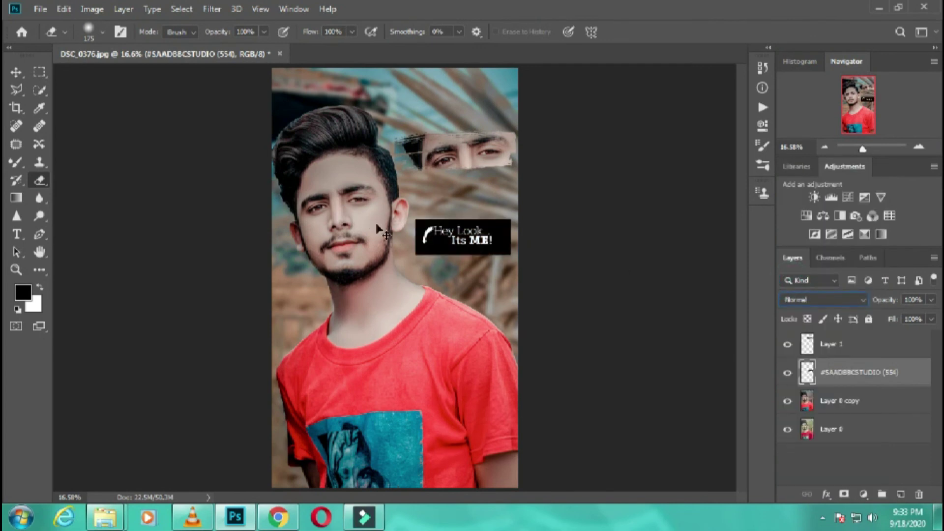
pyautogui.hotkey('shift', 'alt', 'k')
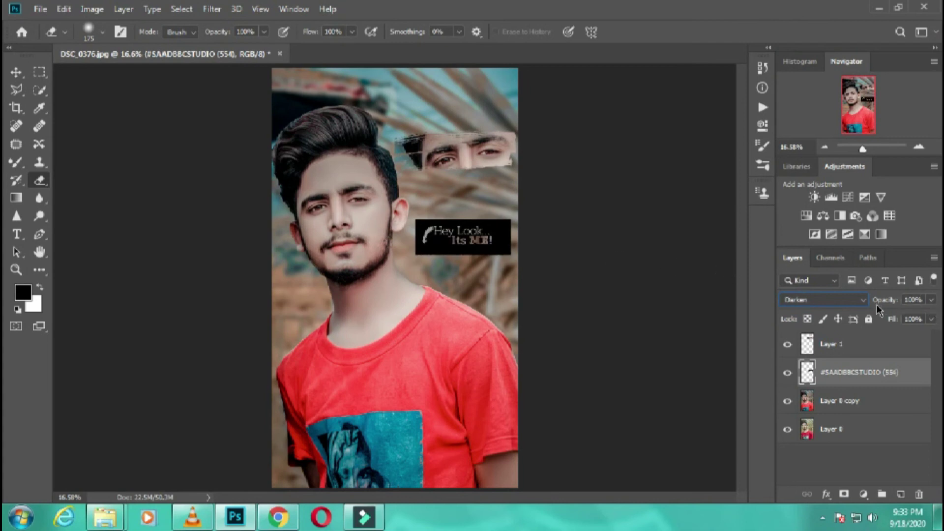
pyautogui.click(853, 301)
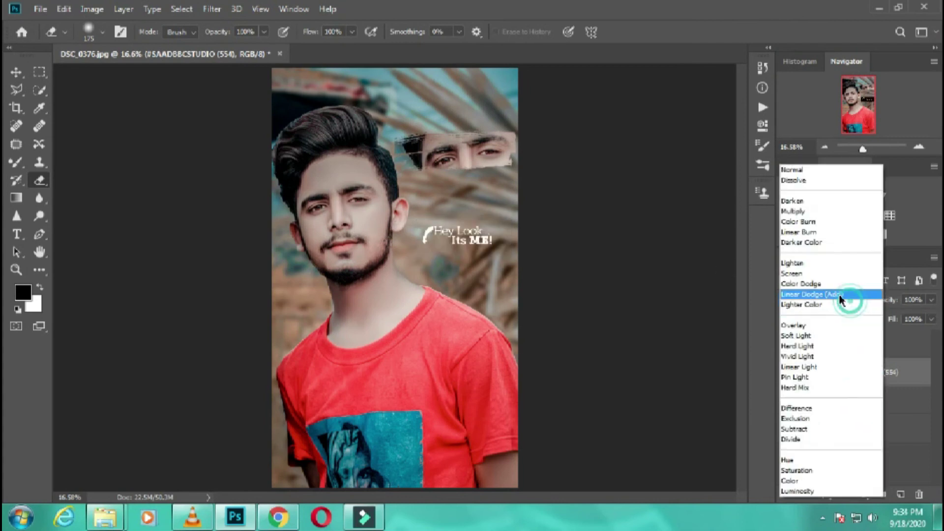
pyautogui.click(810, 284)
# Move the text graphic up beside the face and enlarge it to about 120%.
pyautogui.click(16, 72)
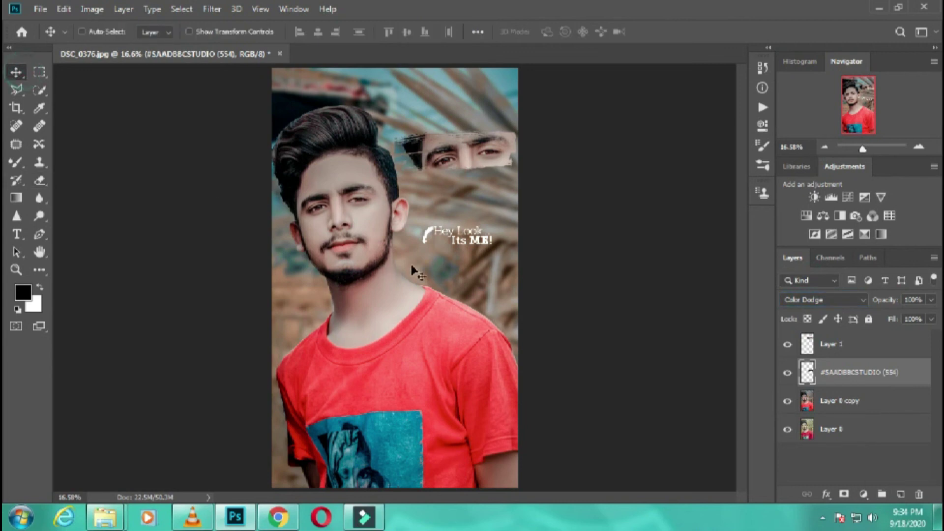
pyautogui.moveTo(465, 243); pyautogui.dragTo(474, 222)
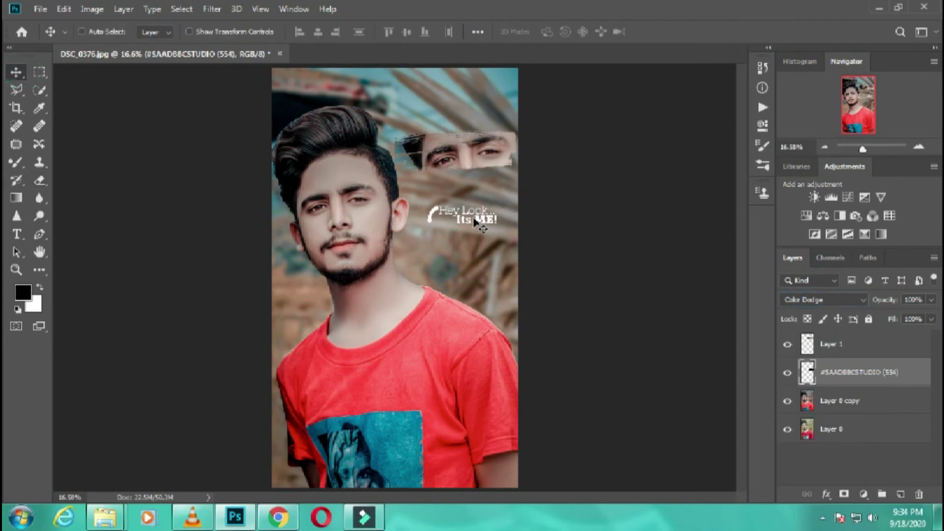
pyautogui.hotkey('ctrl', 't')
pyautogui.moveTo(459, 235); pyautogui.dragTo(465, 242)
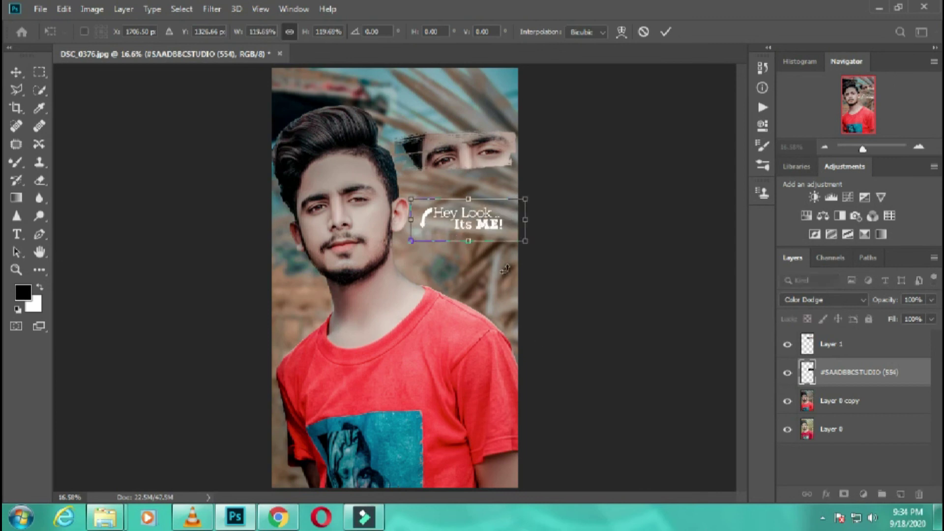
pyautogui.press('Return')
# Open Layer 1's Layer Style and enable Inner Shadow and Inner Glow.
pyautogui.doubleClick(826, 347)
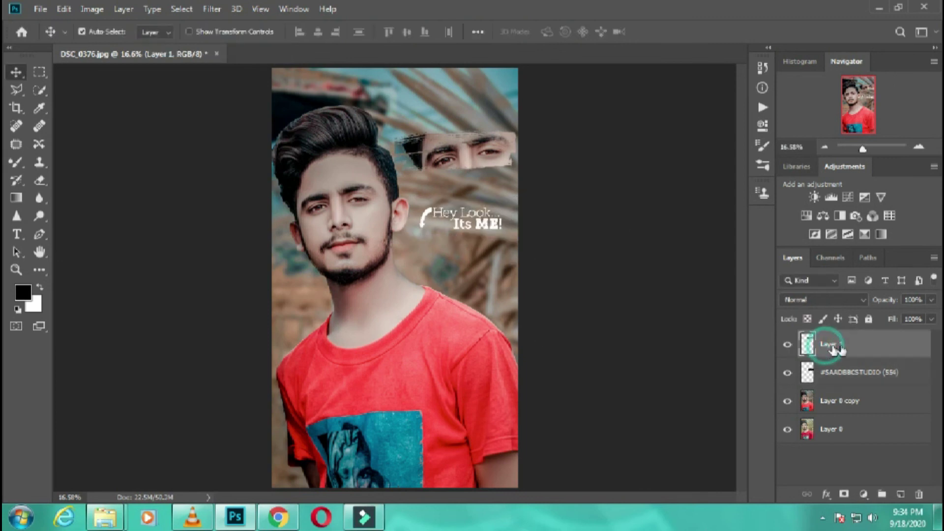
pyautogui.click(910, 348)
pyautogui.doubleClick(910, 348)
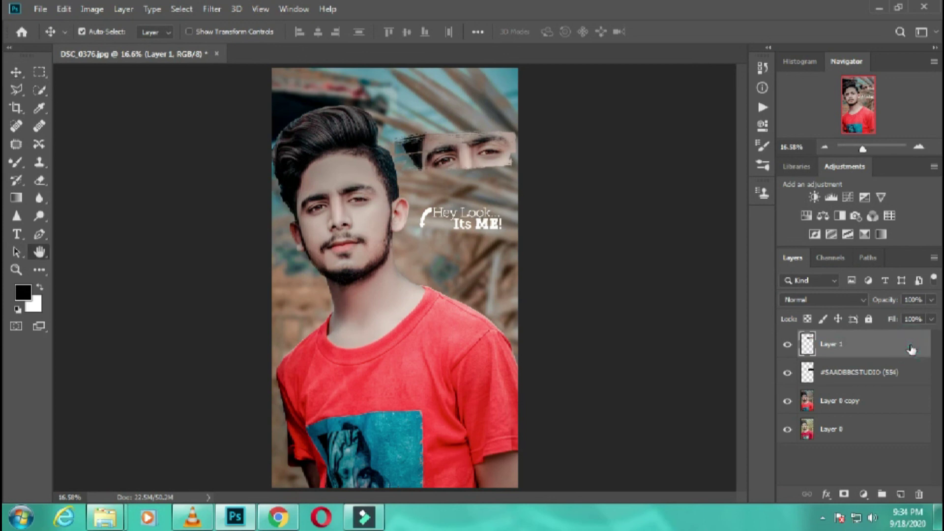
pyautogui.moveTo(420, 97); pyautogui.dragTo(529, 222)
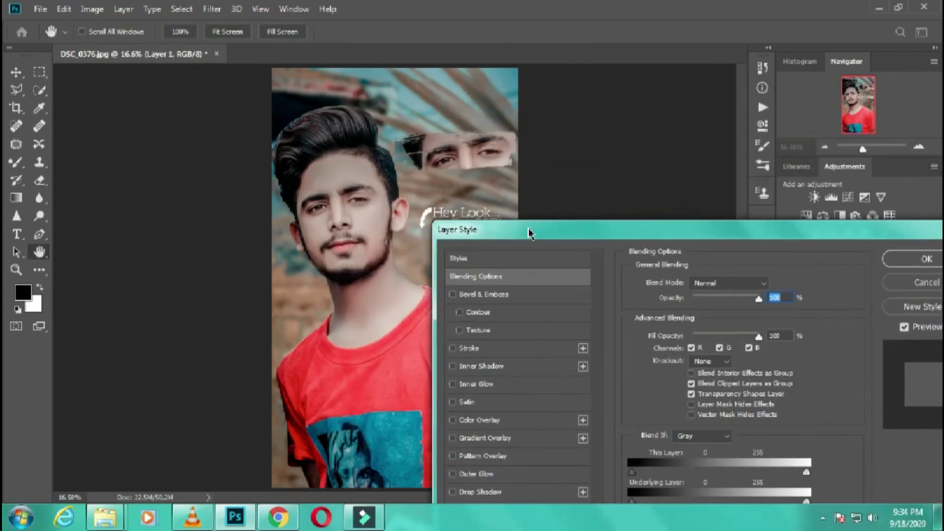
pyautogui.click(474, 363)
pyautogui.click(471, 383)
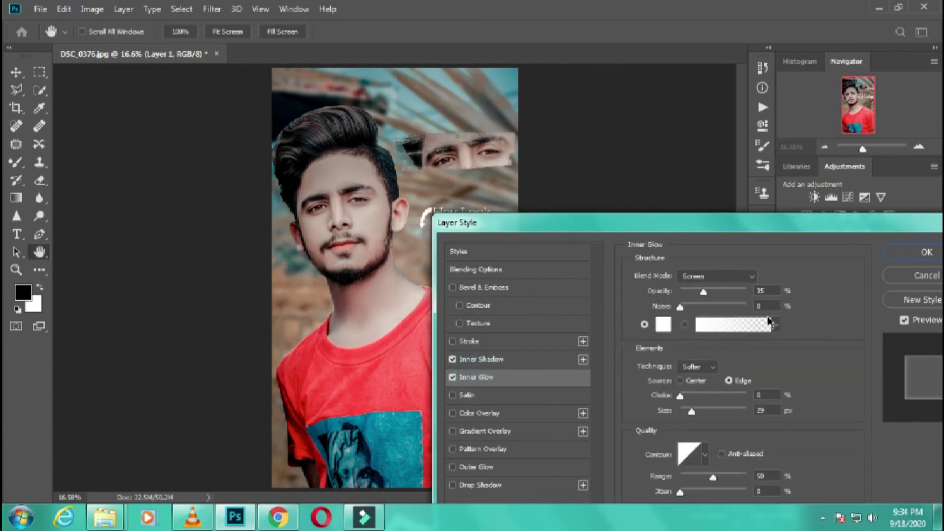
# Set the white Inner Glow to 100% opacity with a higher choke, and apply the effects.
pyautogui.click(662, 324)
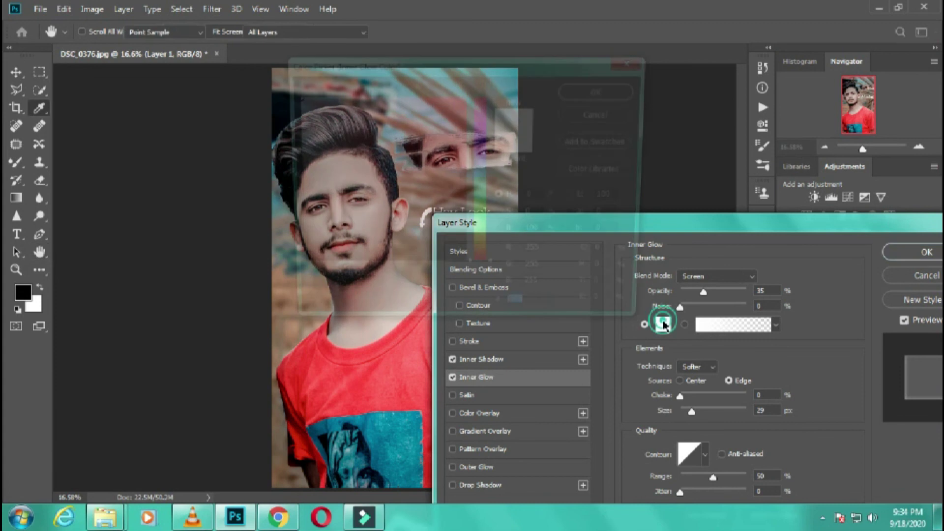
pyautogui.press('Return')
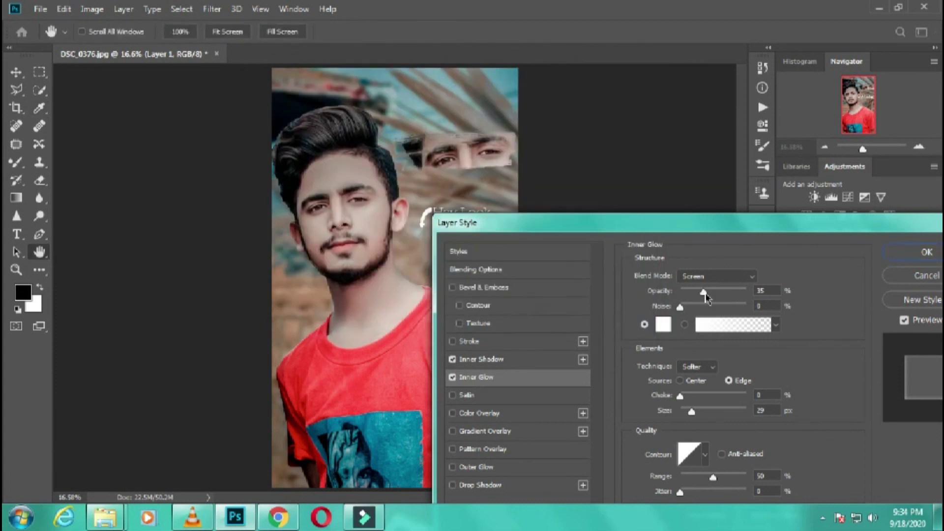
pyautogui.moveTo(704, 292); pyautogui.dragTo(748, 292)
pyautogui.press('Tab')
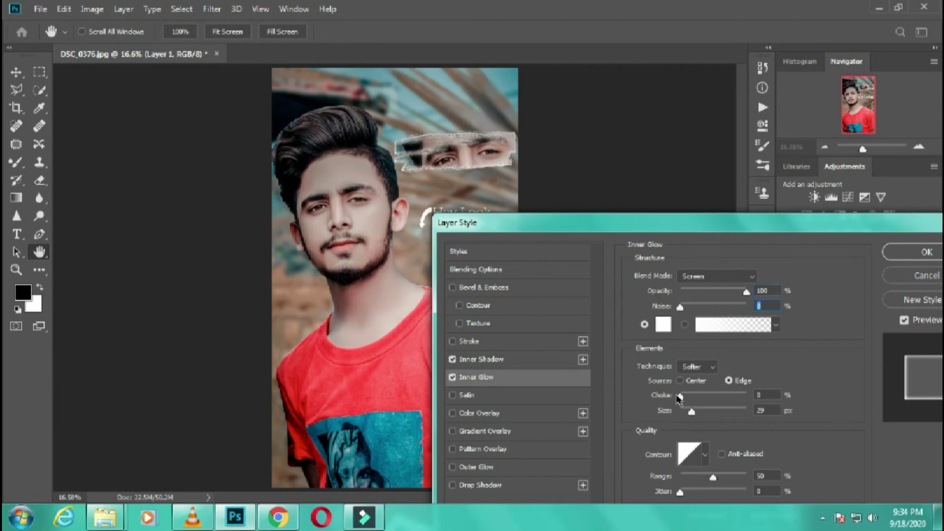
pyautogui.moveTo(679, 396)
pyautogui.mouseDown()
pyautogui.moveTo(688, 396)
pyautogui.moveTo(670, 399)
pyautogui.moveTo(673, 422)
pyautogui.moveTo(687, 422)
pyautogui.moveTo(685, 398)
pyautogui.mouseUp()
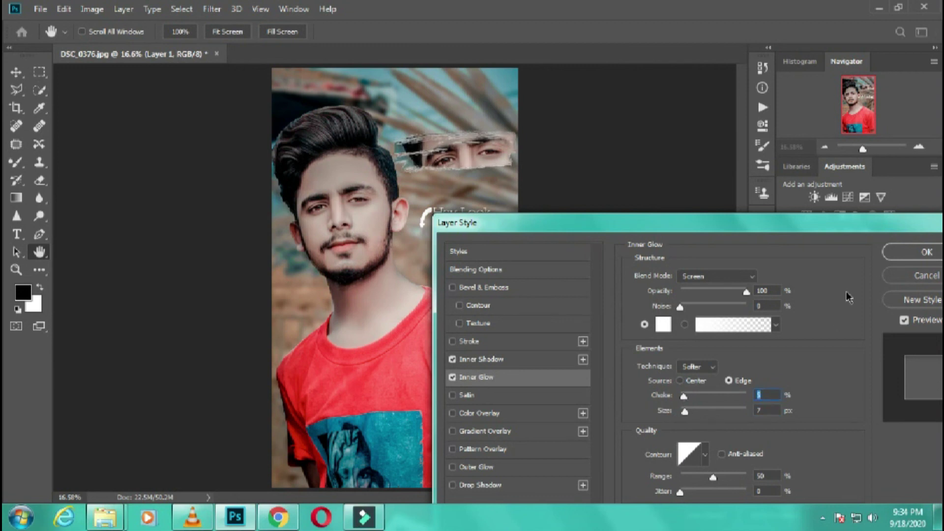
pyautogui.click(927, 252)
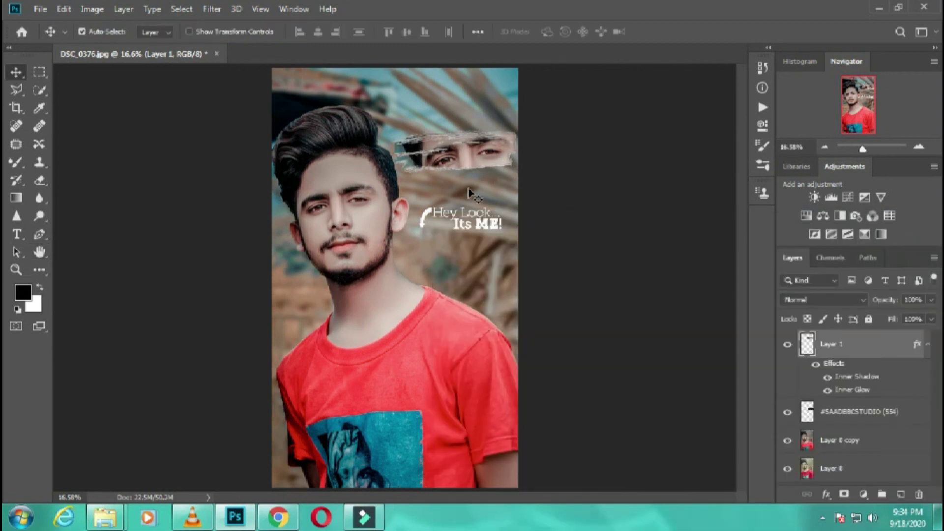
# Undo a mistaken merge with the eye strip, then merge the text layer into Layer 0 copy.
pyautogui.keyDown('ctrl'); pyautogui.click(828, 411); pyautogui.keyUp('ctrl')
pyautogui.rightClick(826, 411)
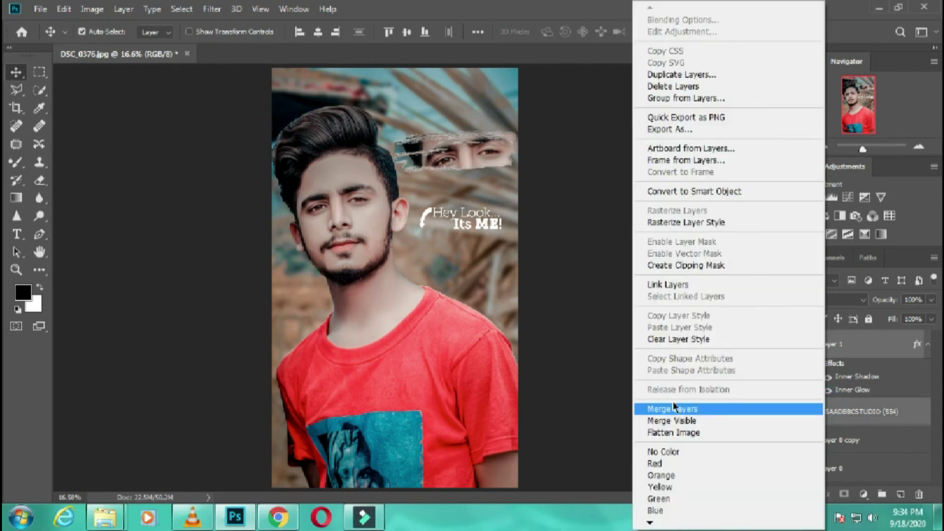
pyautogui.click(677, 410)
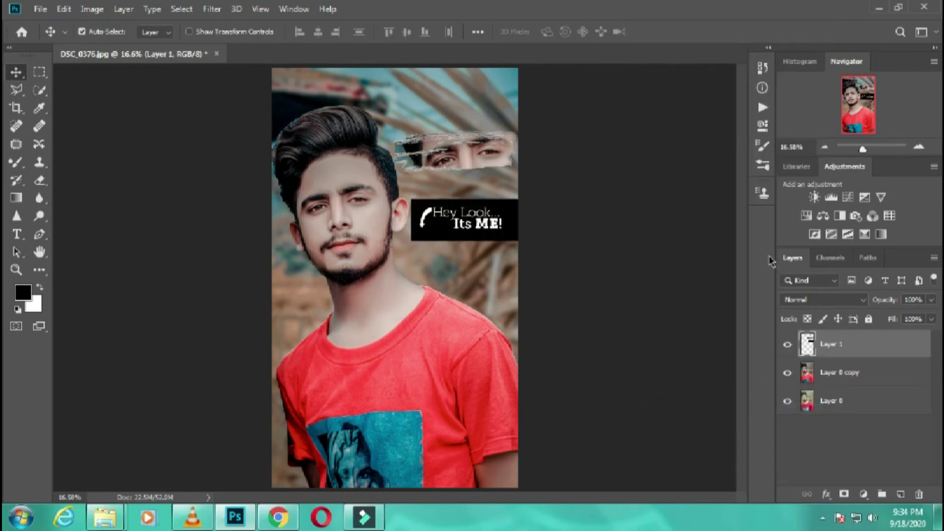
pyautogui.hotkey('ctrl', 'z')
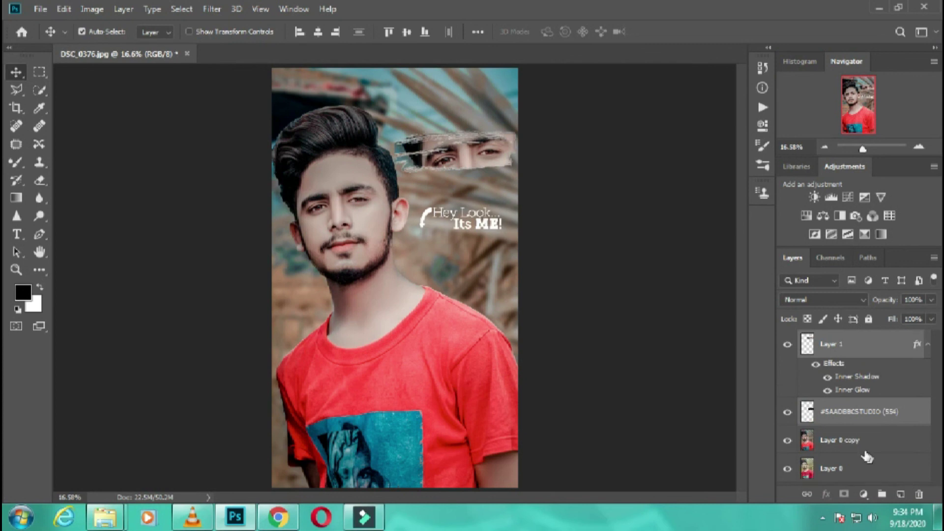
pyautogui.click(853, 442)
pyautogui.keyDown('ctrl'); pyautogui.click(850, 416); pyautogui.keyUp('ctrl')
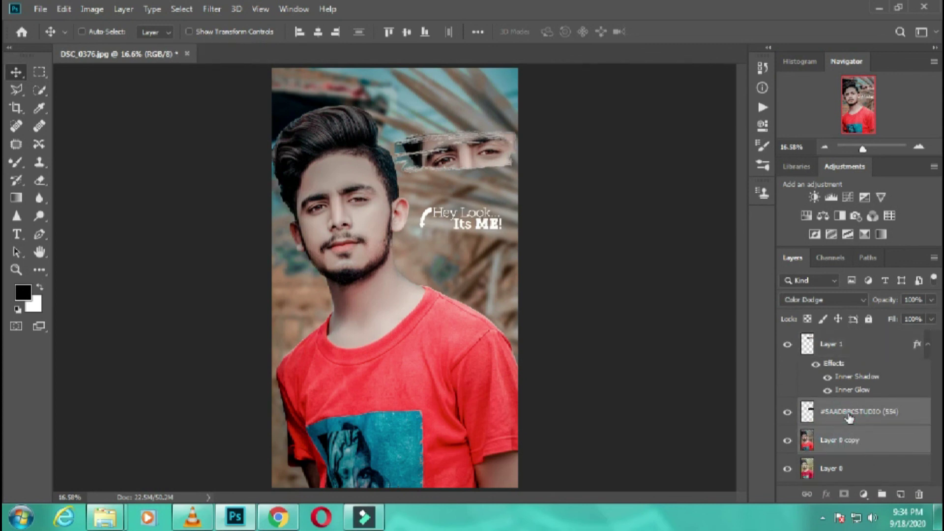
pyautogui.hotkey('ctrl', 'e')
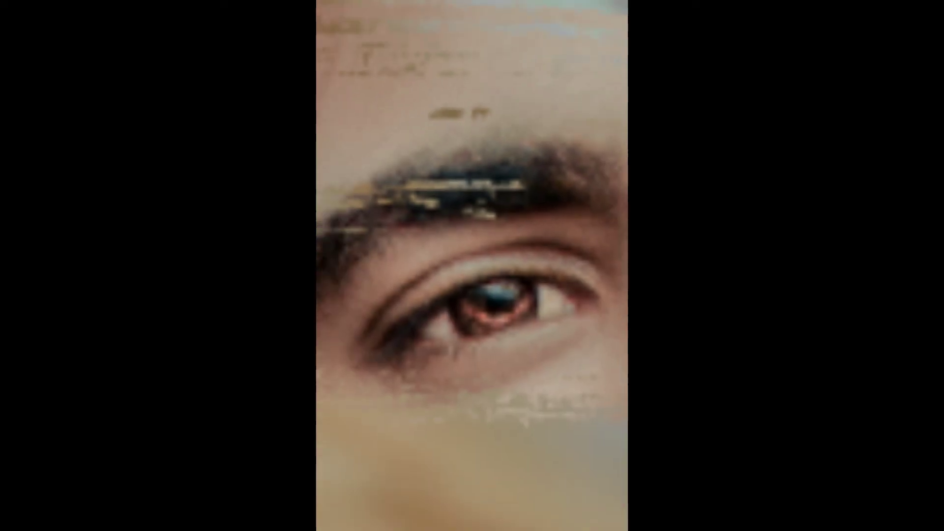